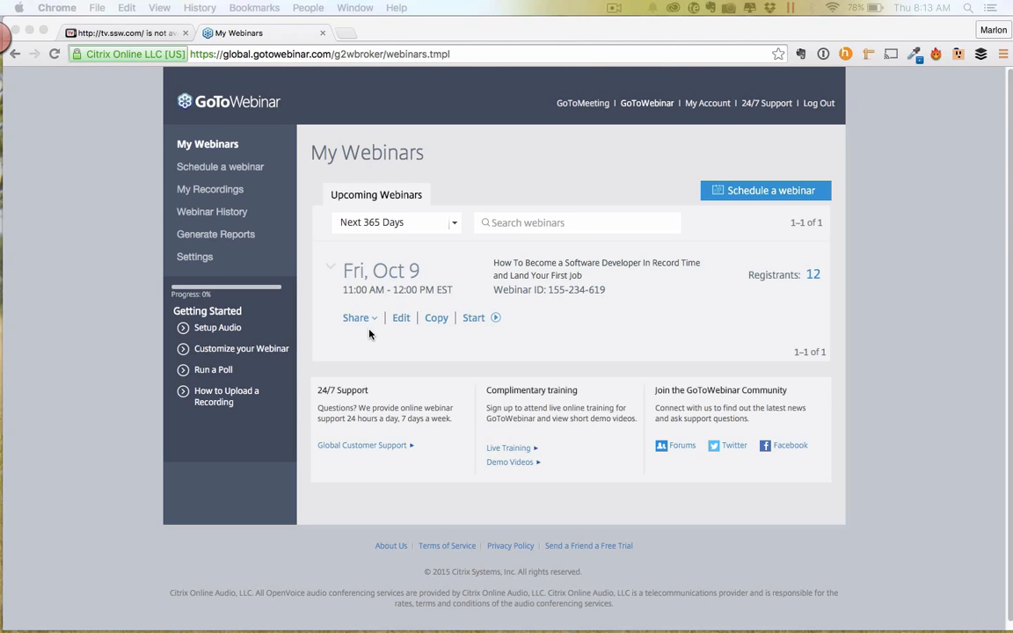
Review the webinar's list of registered attendees, then return to the upcoming webinars list.
{"action": "left_click", "coordinate": [813, 276]}
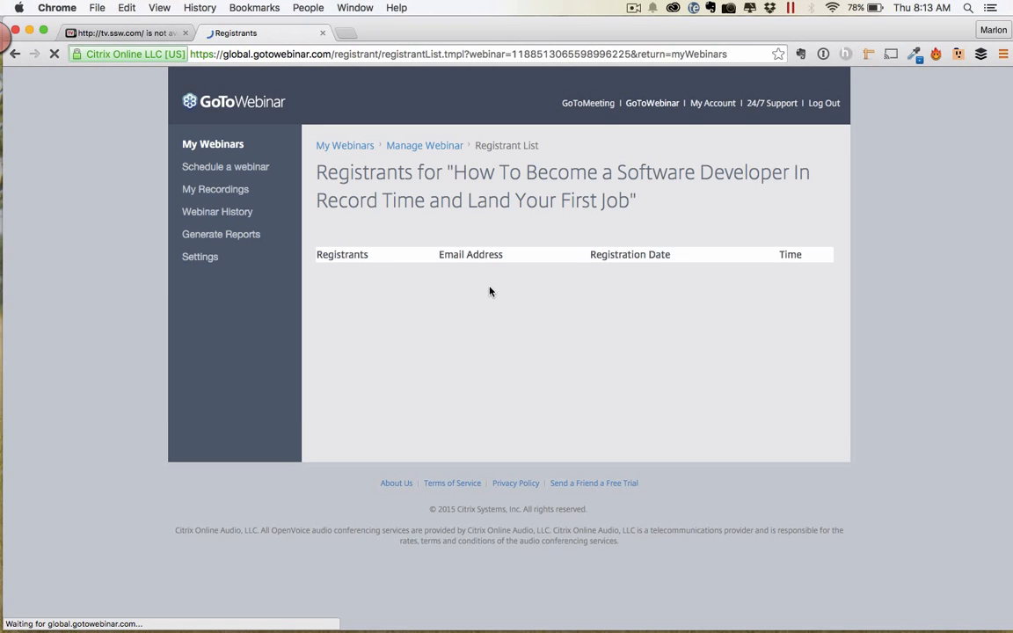
{"action": "scroll", "coordinate": [490, 288], "scroll_direction": "down", "scroll_amount": 4}
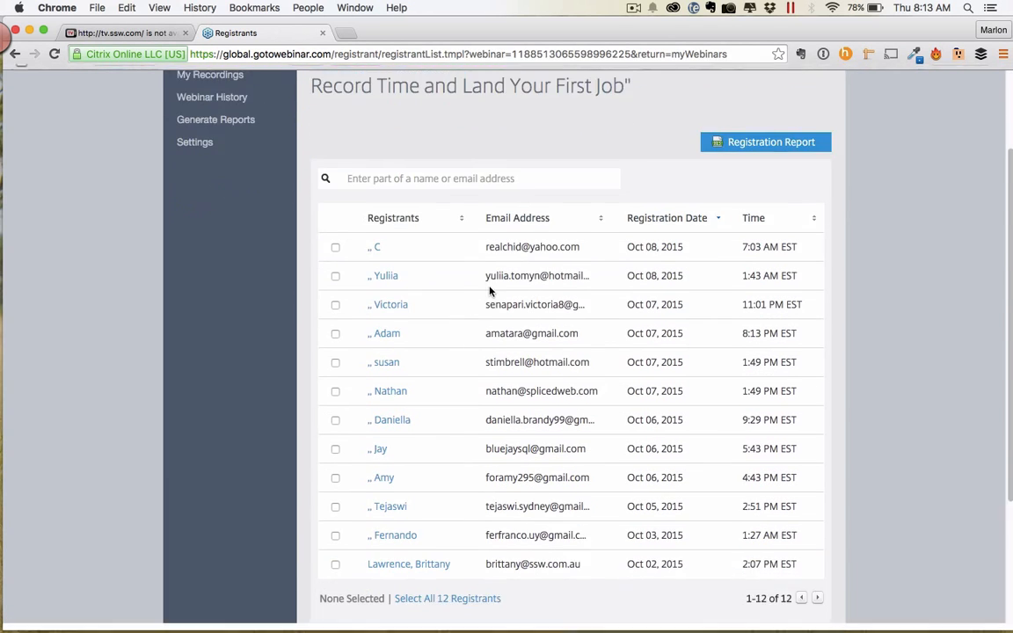
{"action": "scroll", "coordinate": [490, 288], "scroll_direction": "up", "scroll_amount": 4}
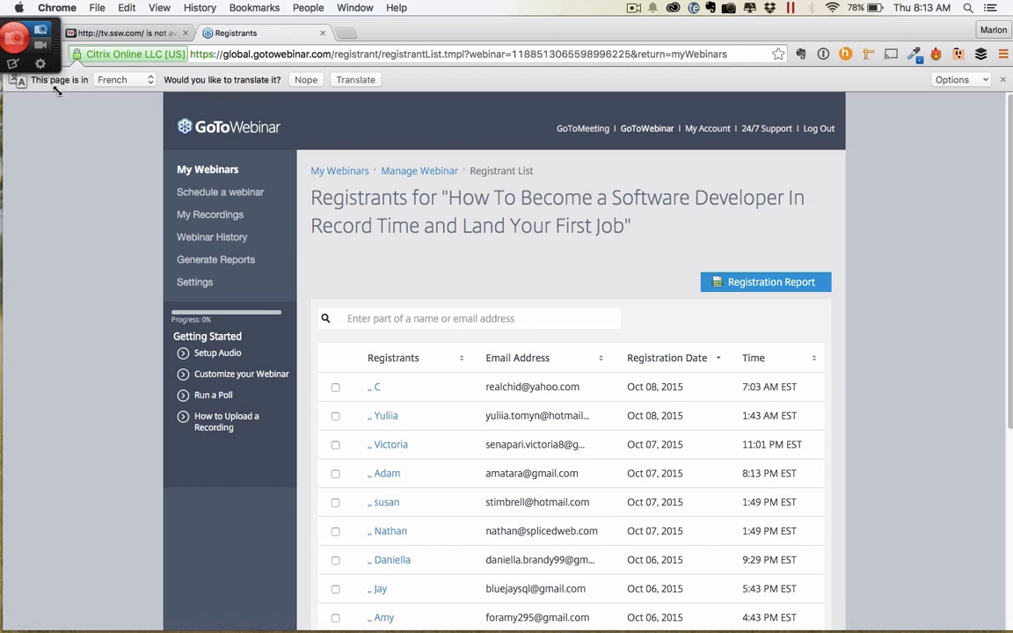
{"action": "left_click", "coordinate": [14, 54]}
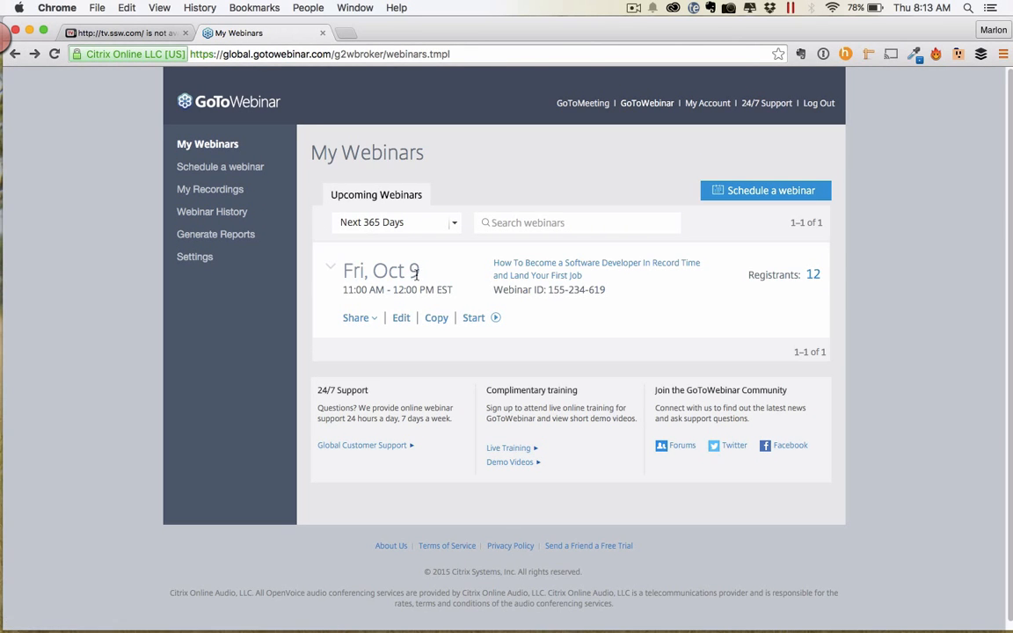
Browse the software developer webinar's settings page, then go back to My Webinars.
{"action": "left_click", "coordinate": [567, 269]}
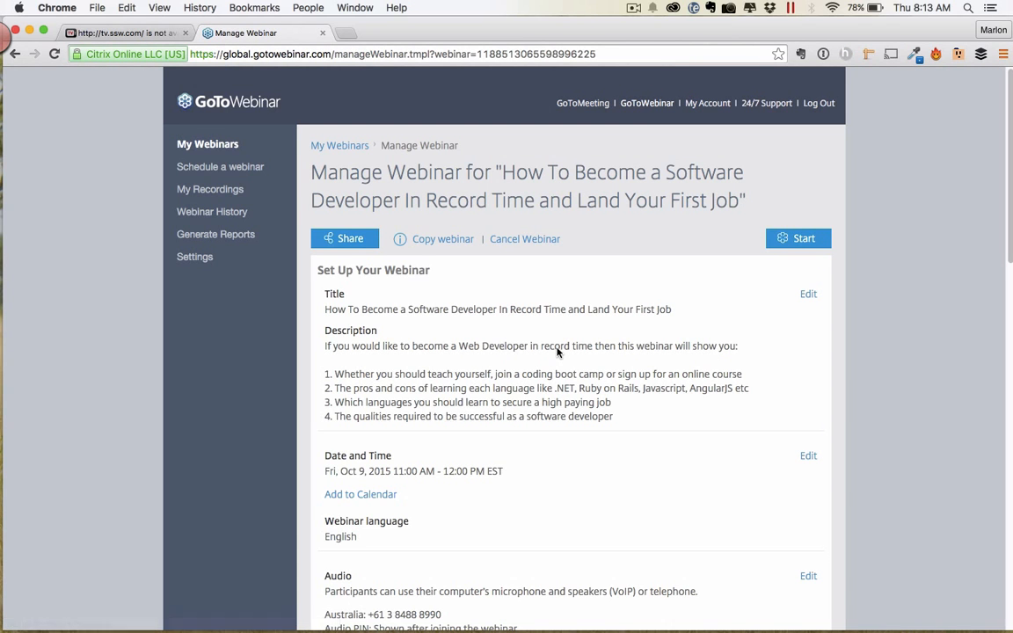
{"action": "scroll", "coordinate": [556, 351], "scroll_direction": "down", "scroll_amount": 3}
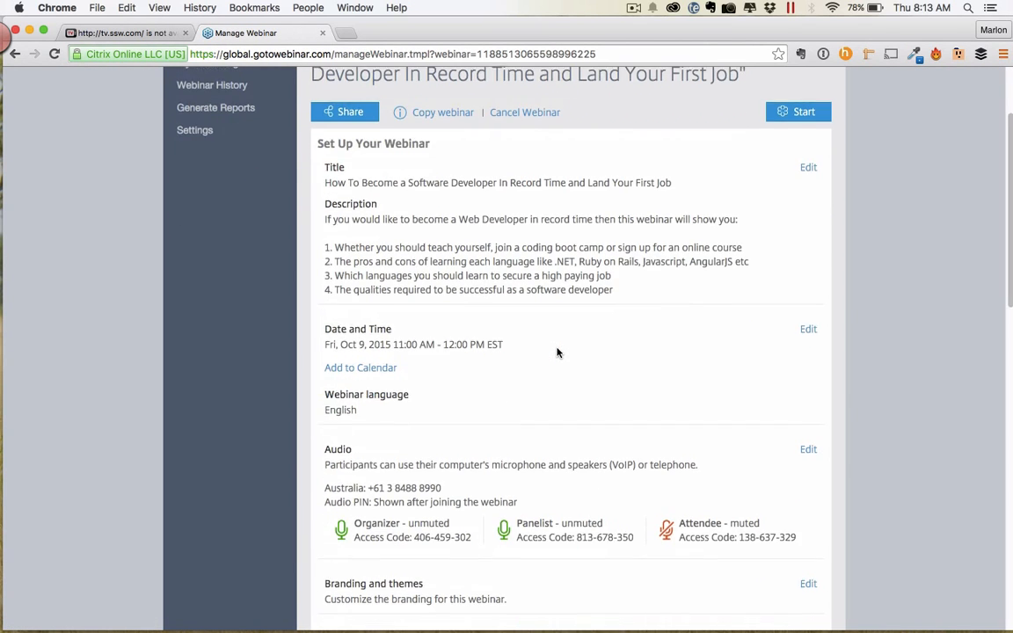
{"action": "scroll", "coordinate": [557, 352], "scroll_direction": "down", "scroll_amount": 10}
{"action": "scroll", "coordinate": [556, 352], "scroll_direction": "down", "scroll_amount": 4}
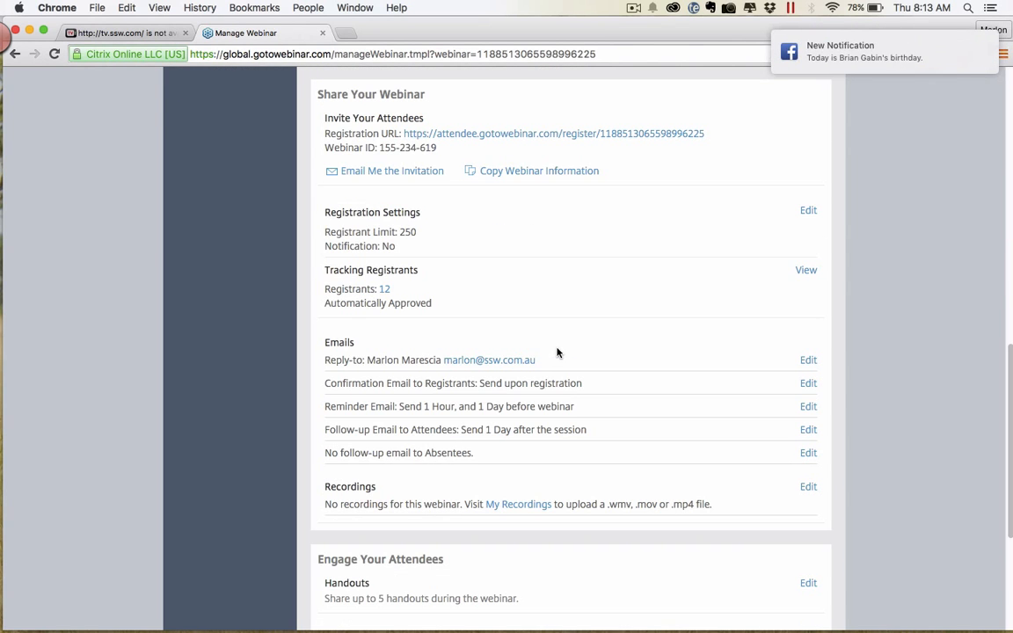
{"action": "left_click_drag", "start_coordinate": [705, 133], "coordinate": [490, 153]}
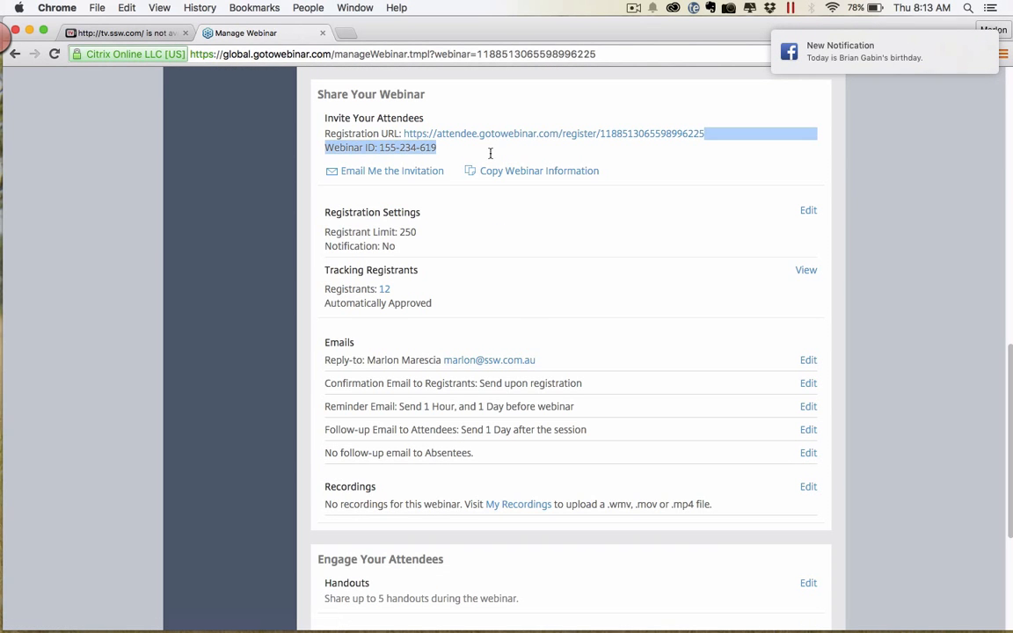
{"action": "left_click_drag", "start_coordinate": [839, 46], "coordinate": [972, 57]}
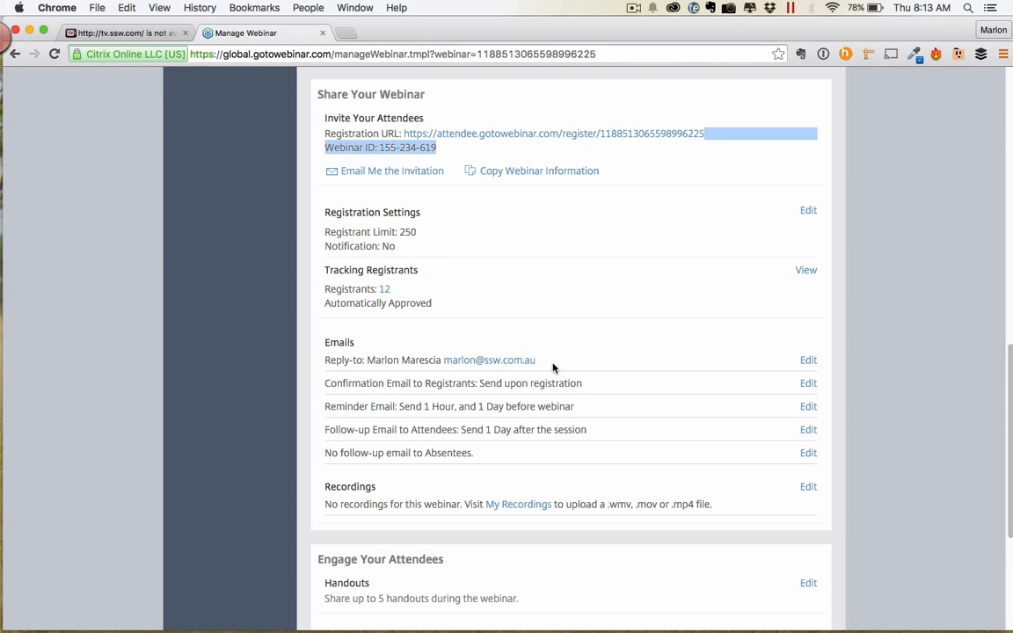
{"action": "scroll", "coordinate": [557, 361], "scroll_direction": "down", "scroll_amount": 3}
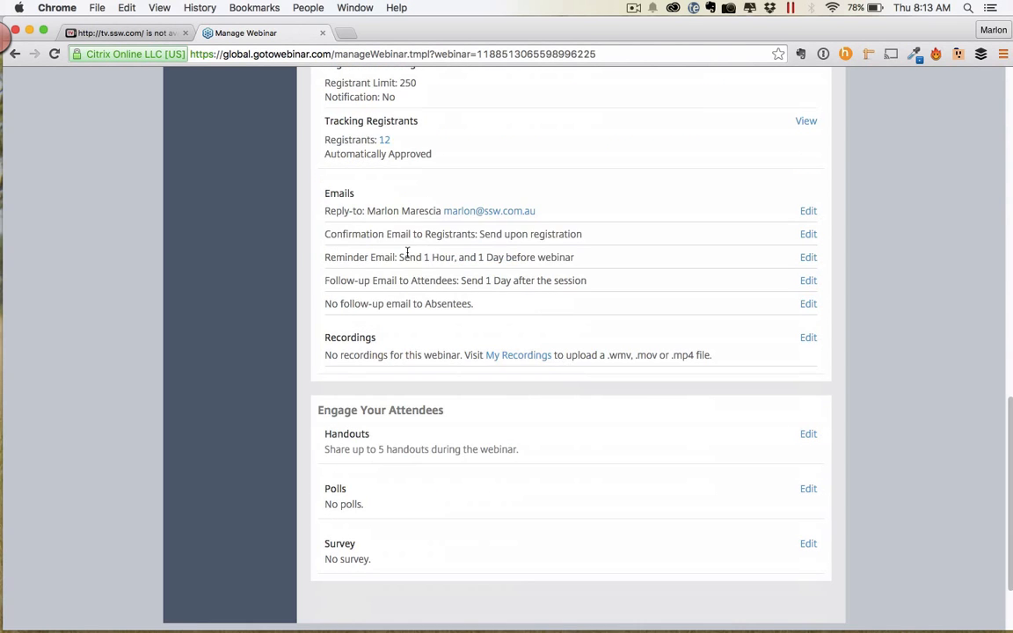
{"action": "left_click_drag", "start_coordinate": [381, 211], "coordinate": [384, 300]}
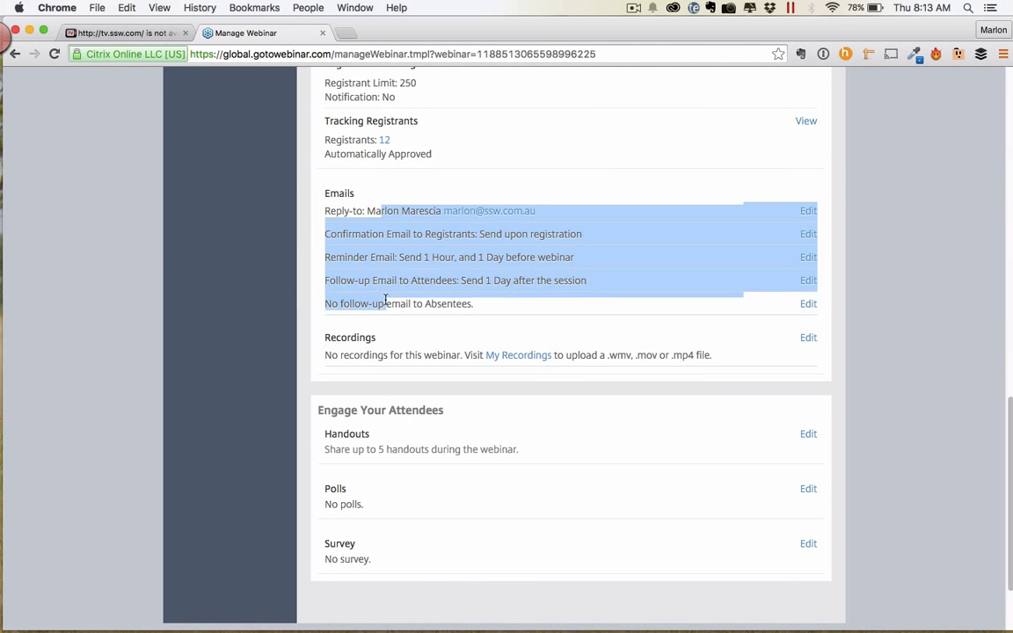
{"action": "scroll", "coordinate": [471, 314], "scroll_direction": "up", "scroll_amount": 10}
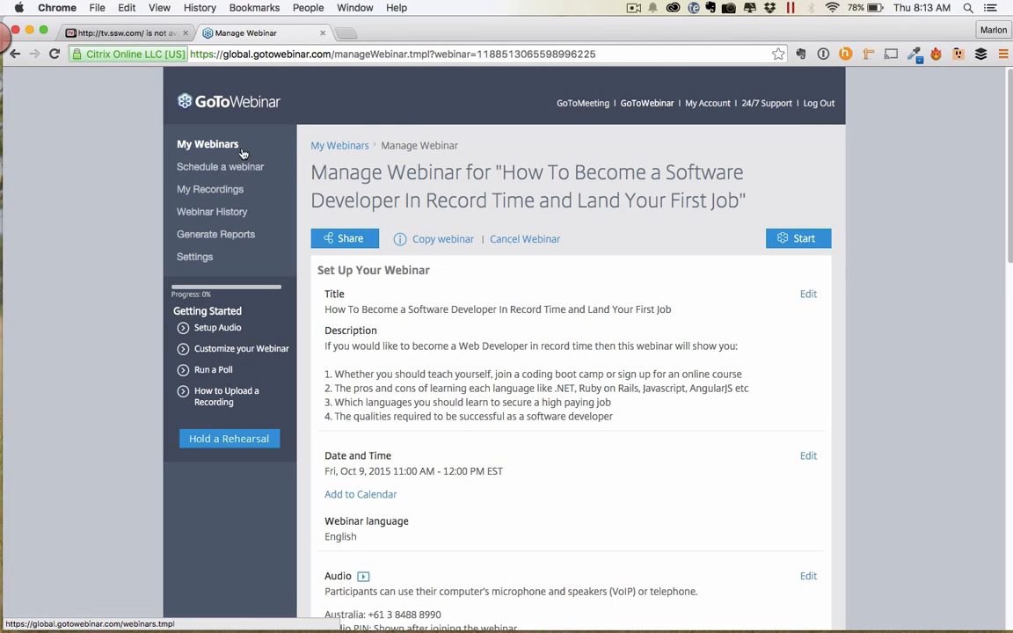
{"action": "left_click", "coordinate": [336, 147]}
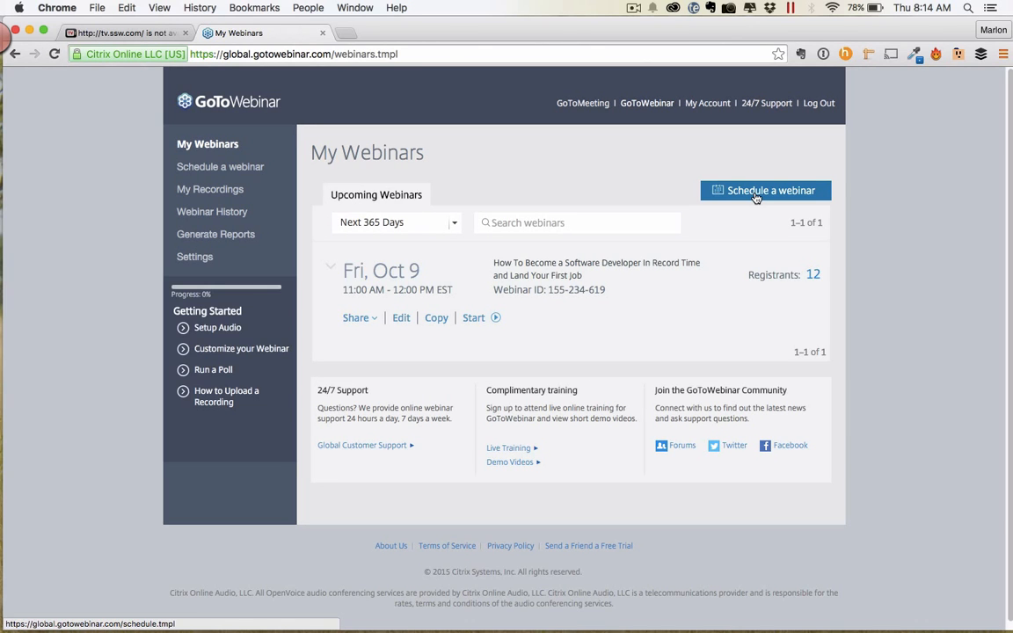
Start a new webinar, check the Copy webinar list without copying, and focus the Title field.
{"action": "left_click", "coordinate": [756, 192]}
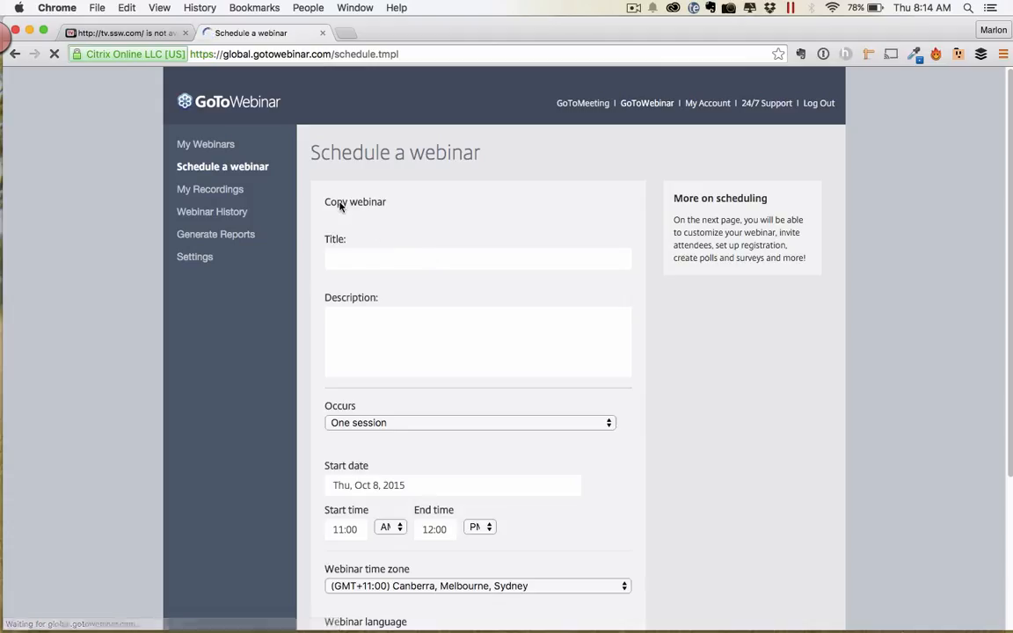
{"action": "left_click", "coordinate": [427, 223]}
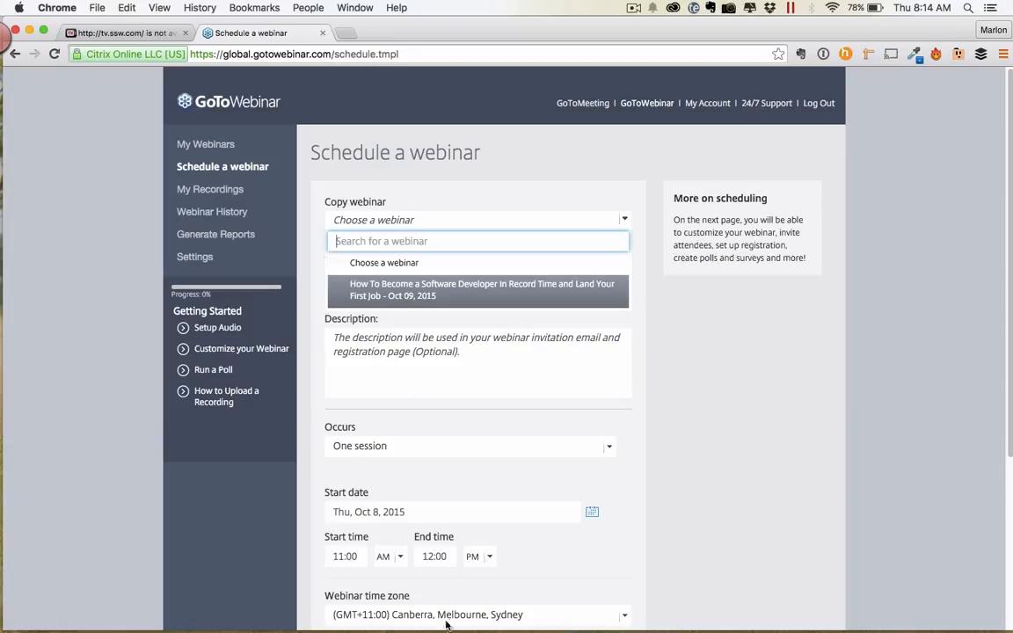
{"action": "left_click", "coordinate": [746, 405]}
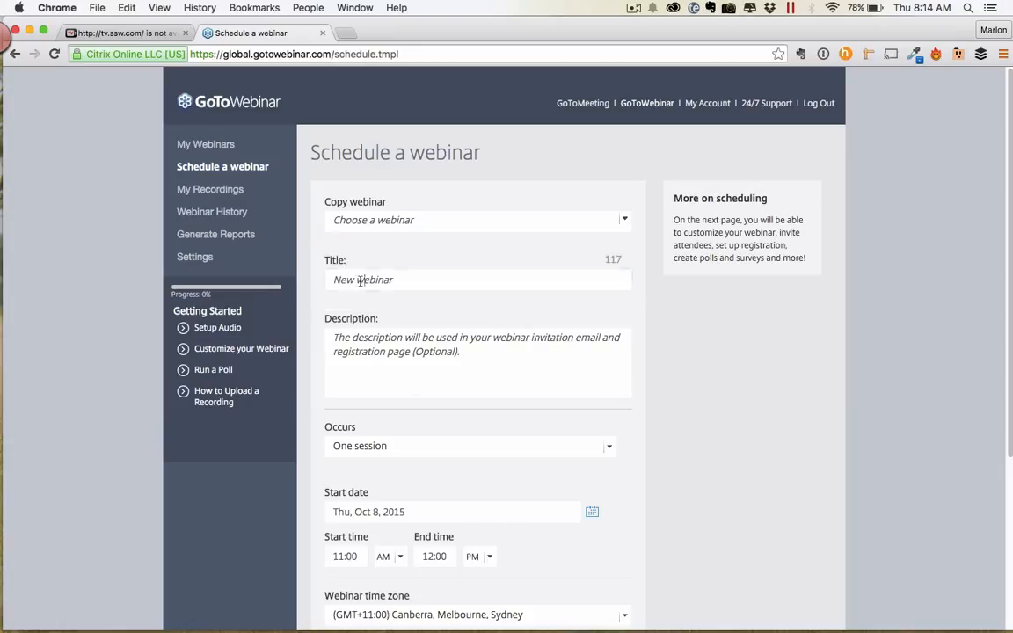
{"action": "left_click", "coordinate": [334, 281]}
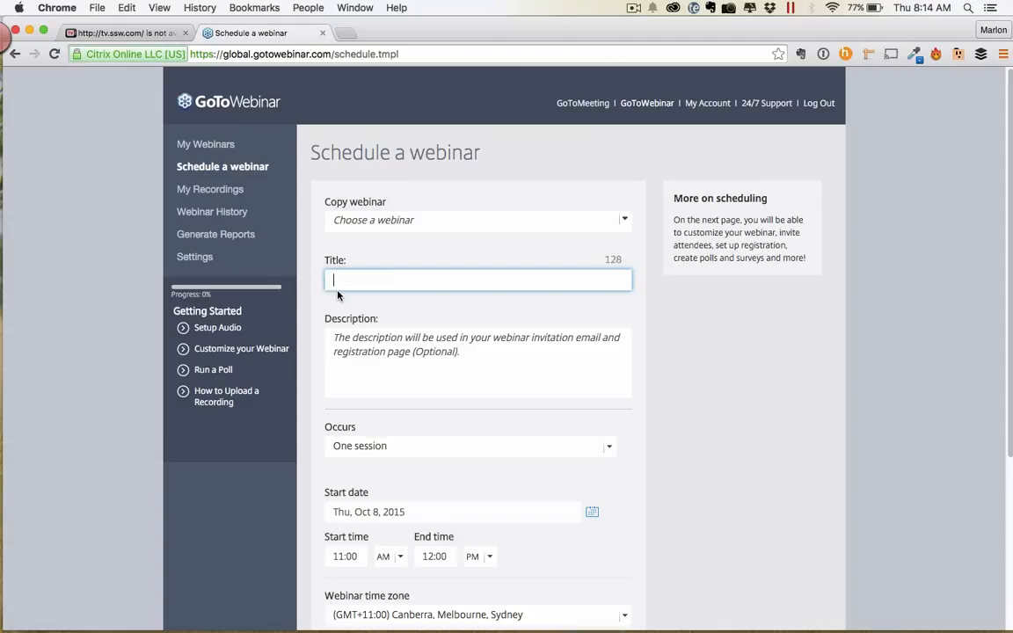
Enter title 'The 5 lessons from the Trenches using AngularJS' and description 'How to use angular without the hassle'.
{"action": "type", "text": "The 5 lessons from the Tren"}
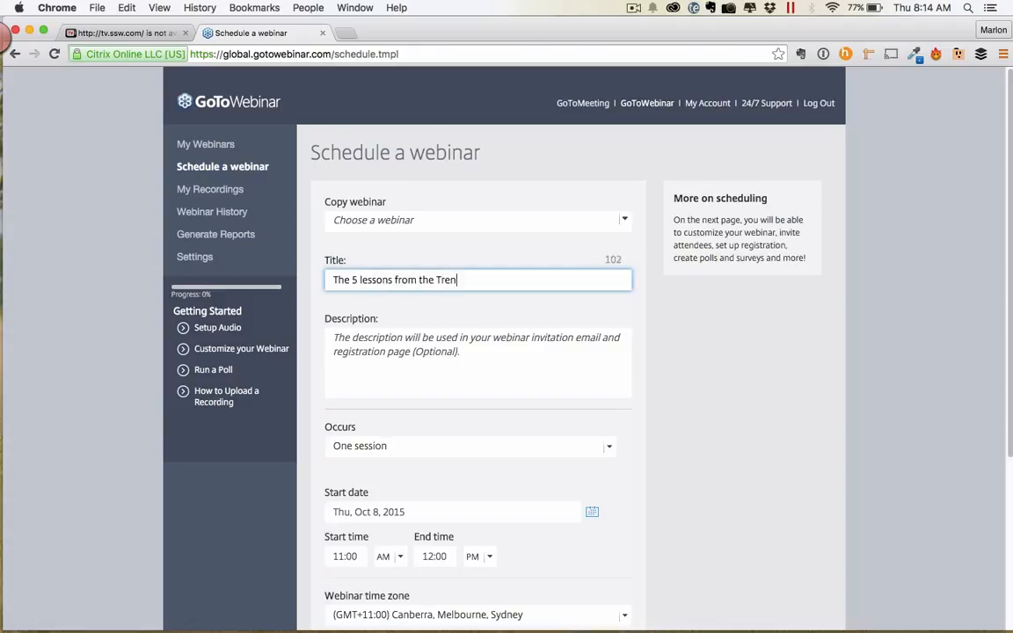
{"action": "type", "text": "ches using AngularJS"}
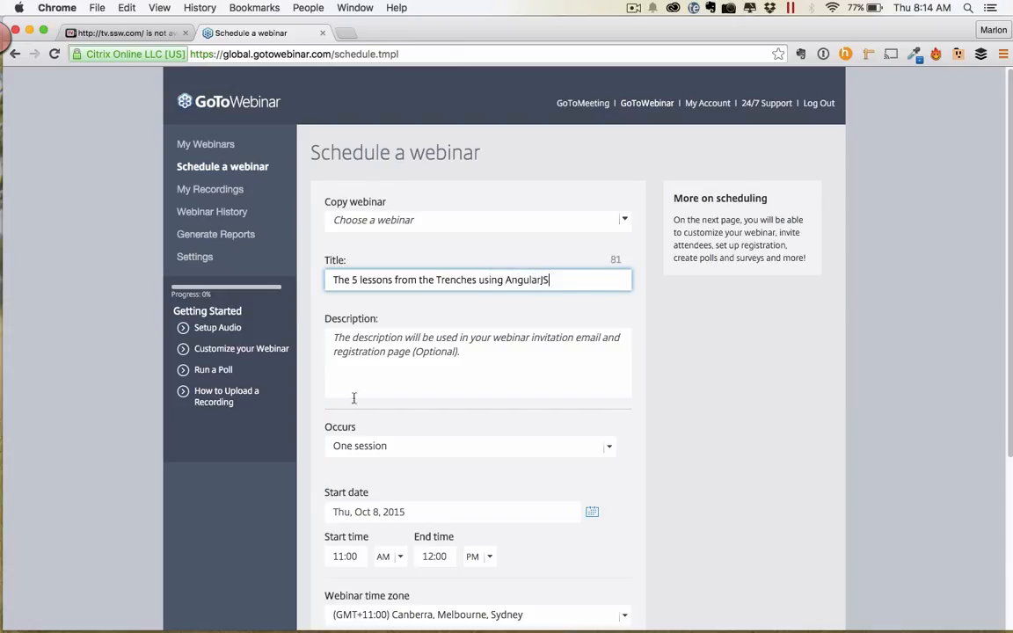
{"action": "left_click_drag", "start_coordinate": [493, 350], "coordinate": [242, 332]}
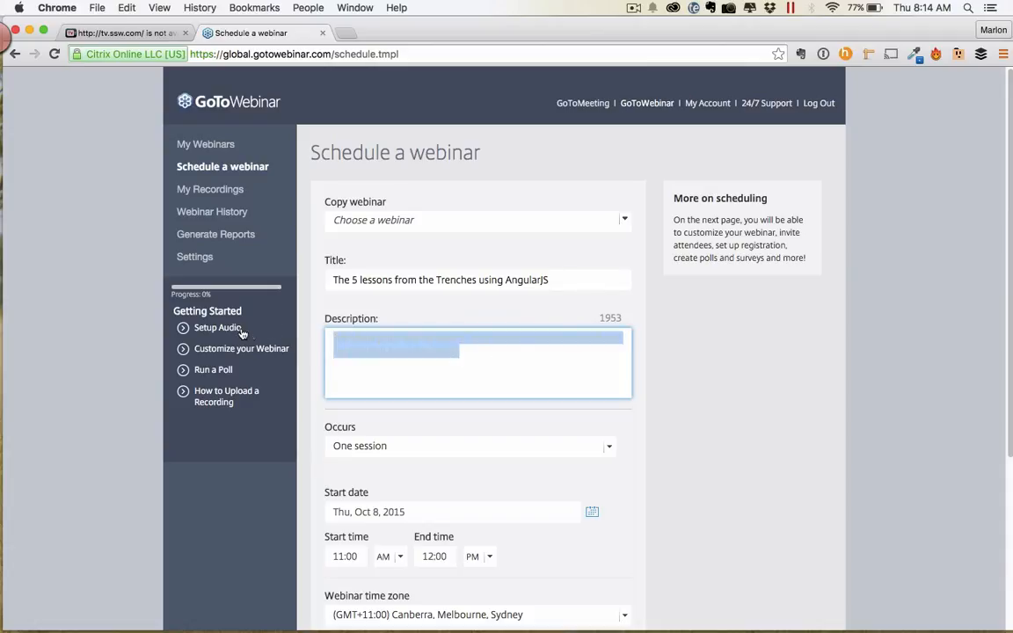
{"action": "type", "text": "How to"}
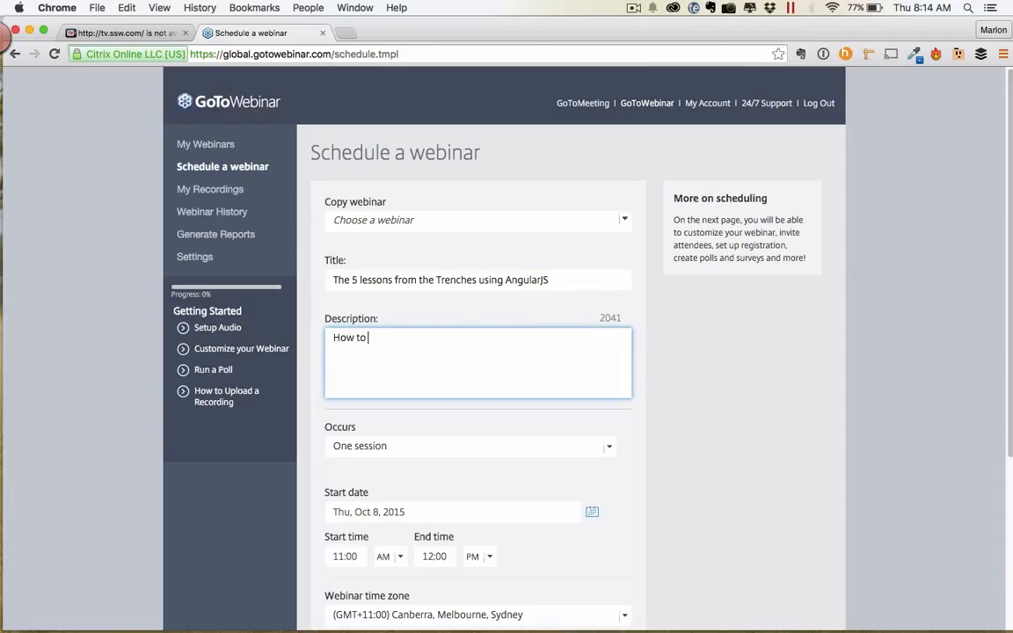
{"action": "key", "text": "super+a"}
{"action": "type", "text": "How to use angular without the bans"}
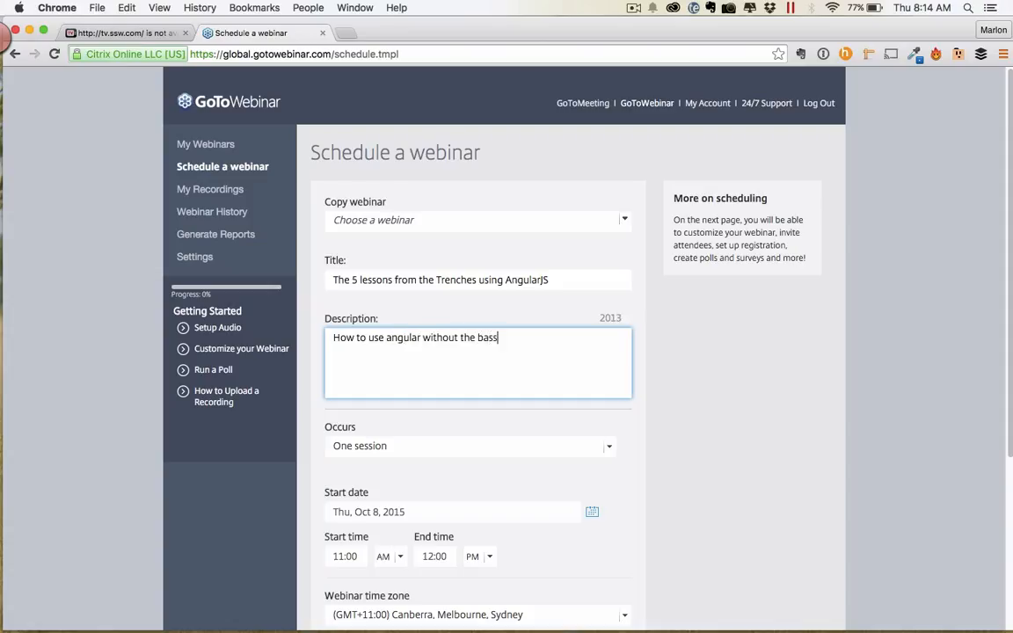
{"action": "key", "text": "BackSpace"}
{"action": "key", "text": "BackSpace"}
{"action": "key", "text": "BackSpace"}
{"action": "key", "text": "BackSpace"}
{"action": "type", "text": "basics"}
{"action": "key", "text": "BackSpace"}
{"action": "key", "text": "BackSpace"}
{"action": "key", "text": "BackSpace"}
{"action": "key", "text": "BackSpace"}
{"action": "key", "text": "BackSpace"}
{"action": "key", "text": "BackSpace"}
{"action": "key", "text": "BackSpace"}
{"action": "type", "text": "hassle"}
Keep the Occurs setting at One session and bring up the start-date calendar.
{"action": "left_click", "coordinate": [608, 448]}
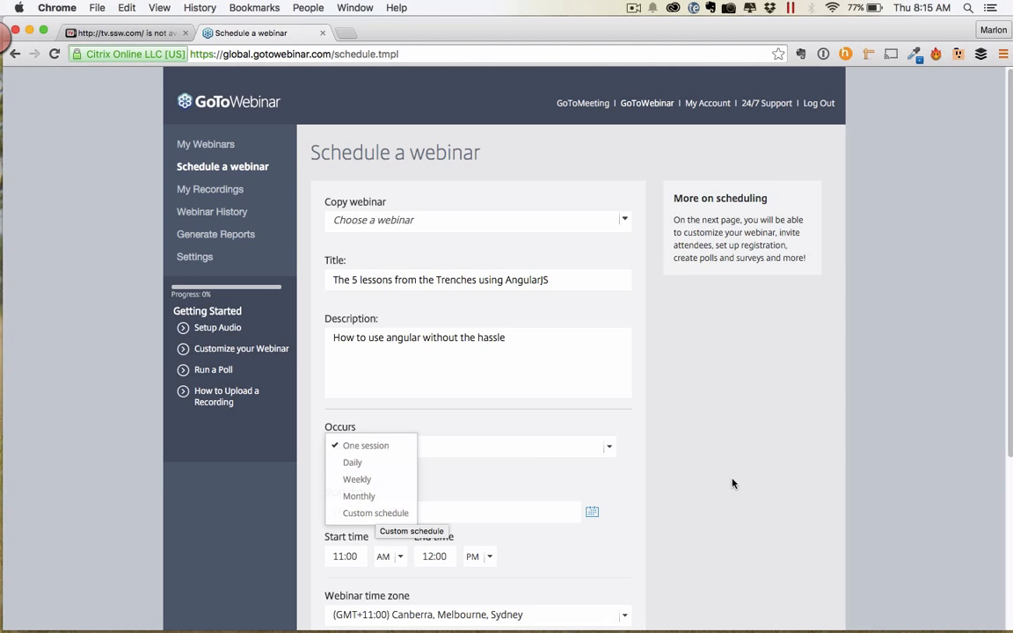
{"action": "left_click", "coordinate": [686, 470]}
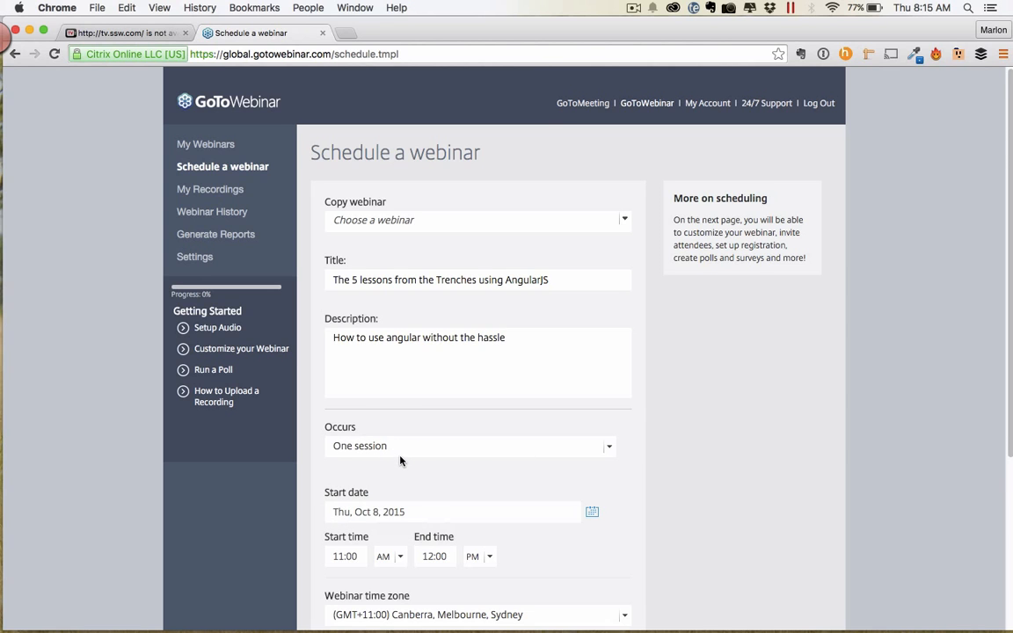
{"action": "scroll", "coordinate": [400, 459], "scroll_direction": "down", "scroll_amount": 2}
{"action": "scroll", "coordinate": [400, 459], "scroll_direction": "down", "scroll_amount": 2}
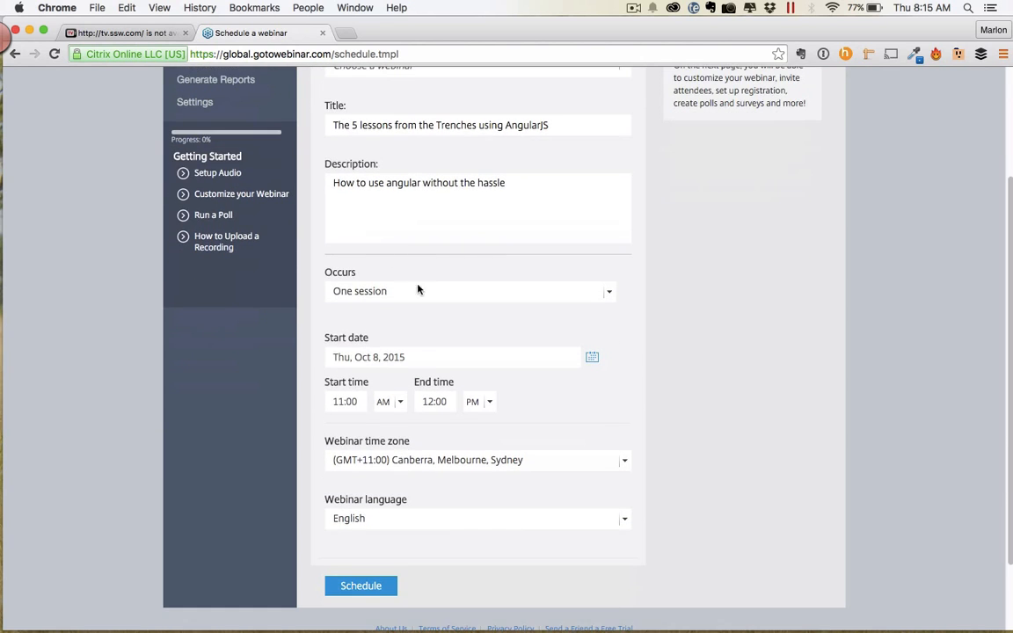
{"action": "left_click", "coordinate": [357, 297]}
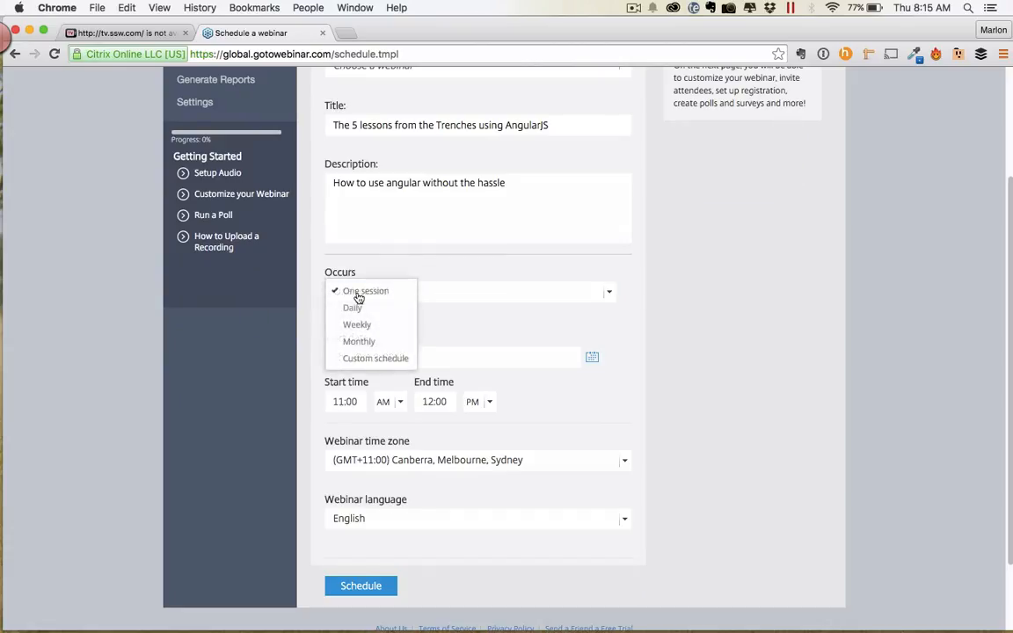
{"action": "left_click", "coordinate": [485, 328]}
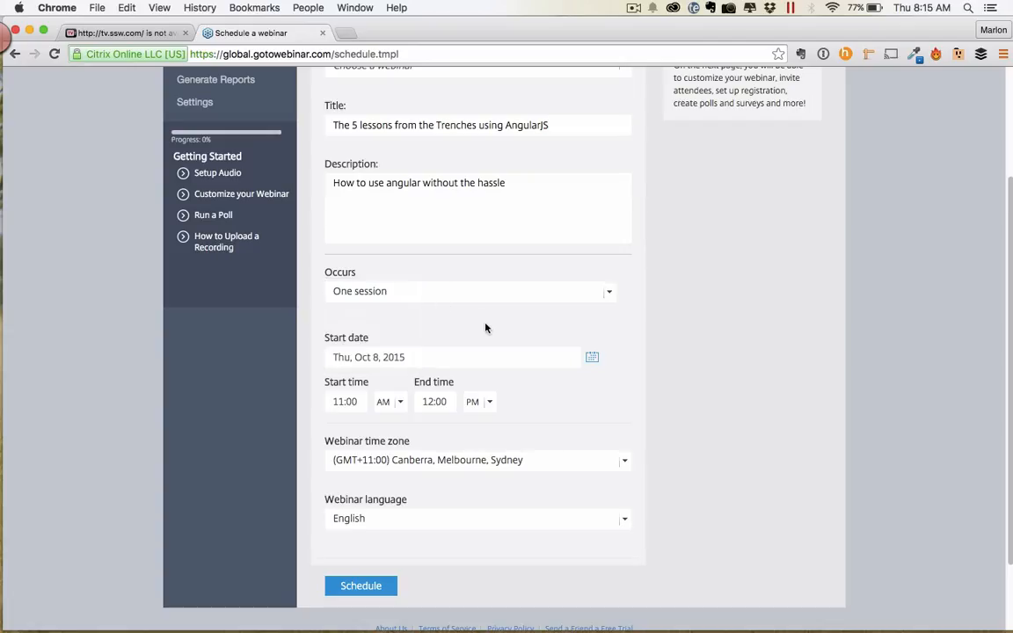
{"action": "left_click", "coordinate": [591, 357]}
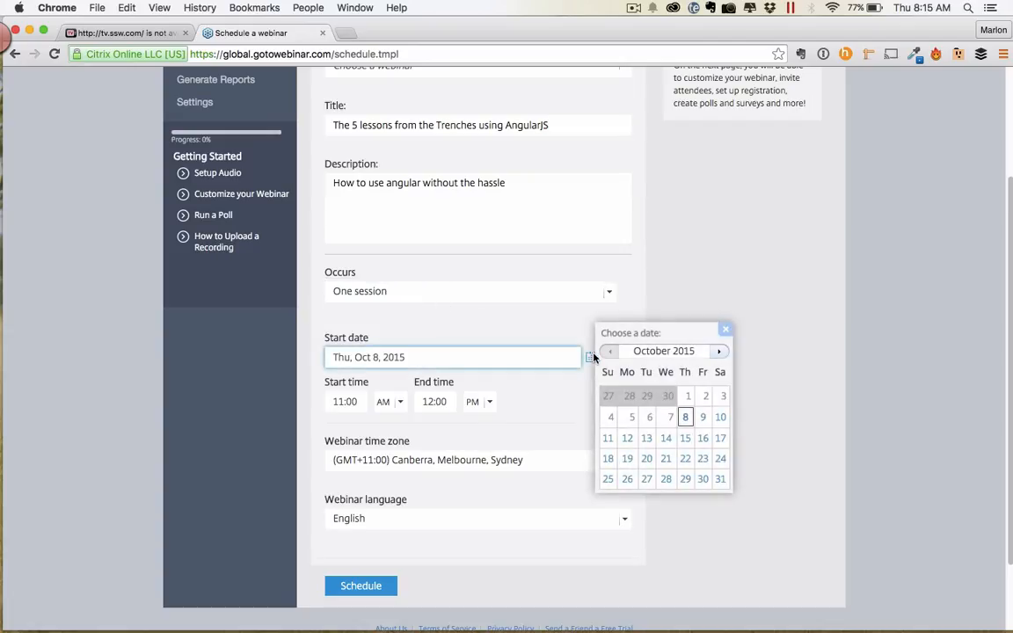
Pick 14 in the October 2015 calendar so the start date reads Wed, Oct 14, 2015.
{"action": "left_click", "coordinate": [684, 422]}
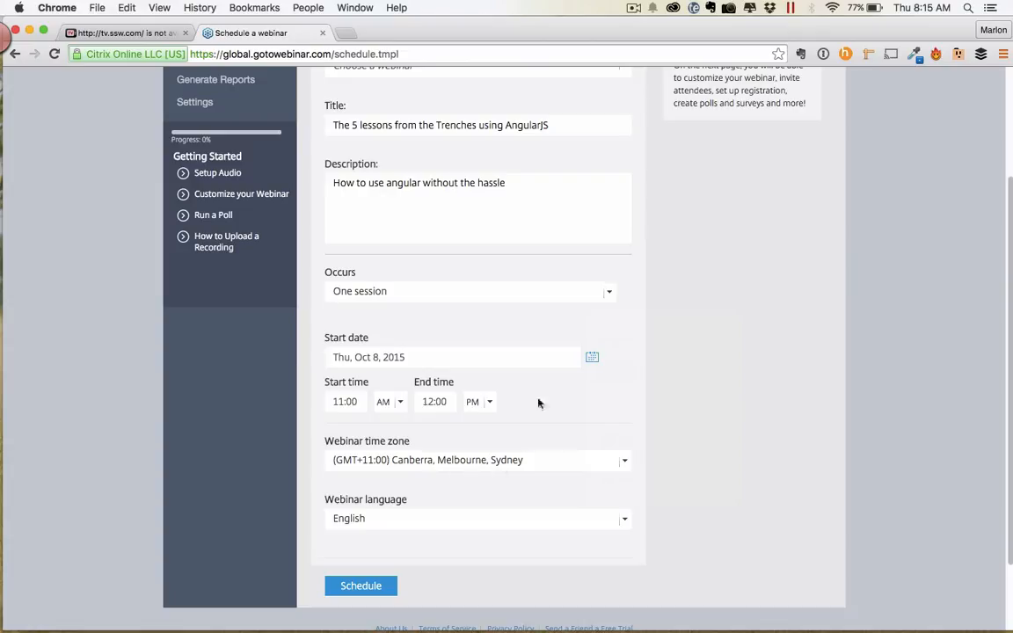
{"action": "left_click", "coordinate": [594, 358]}
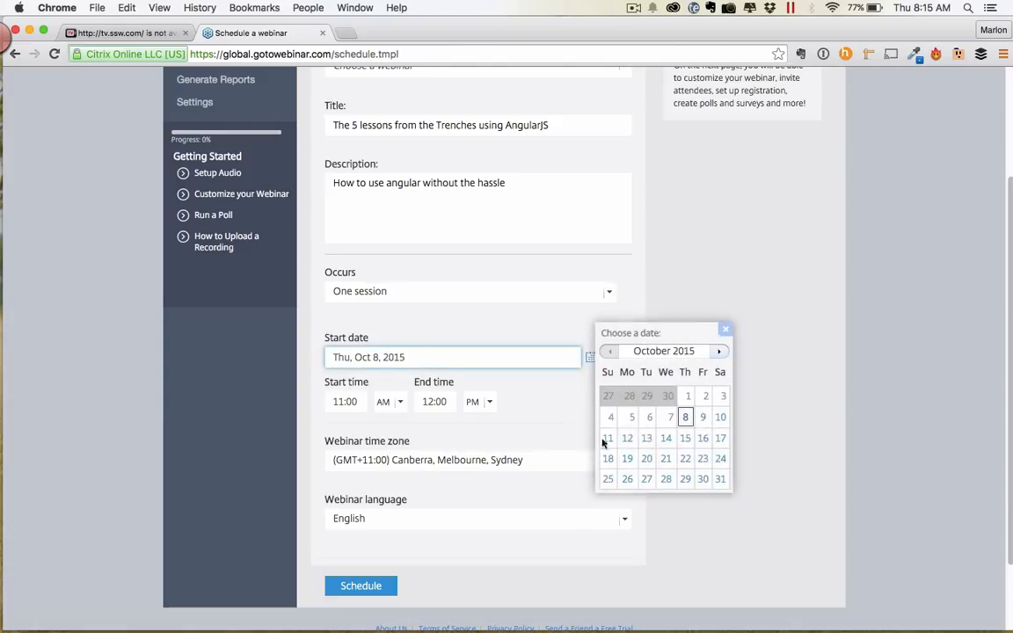
{"action": "left_click", "coordinate": [668, 439]}
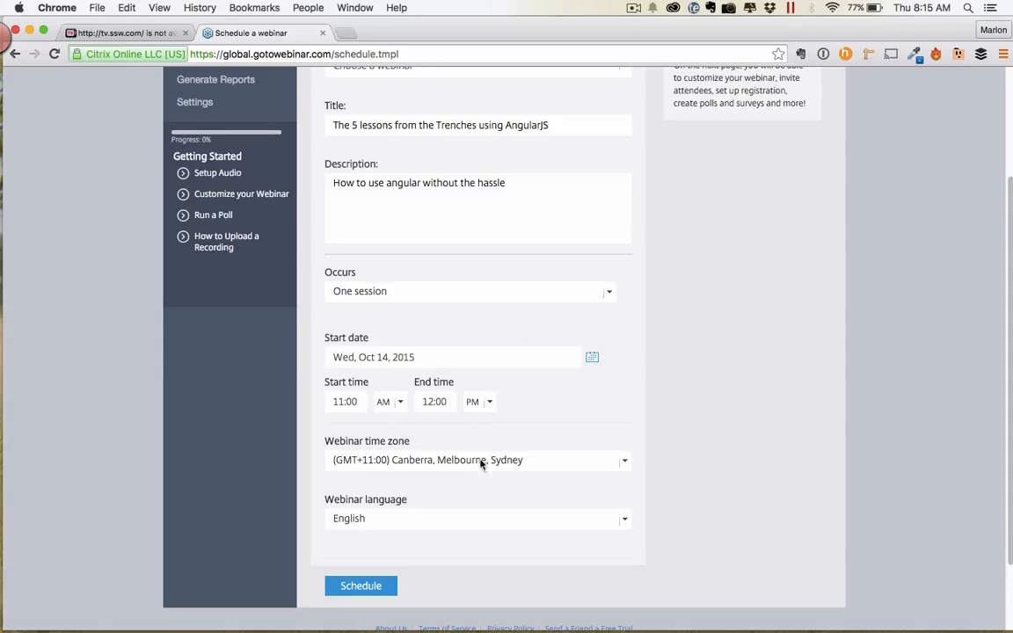
{"action": "scroll", "coordinate": [650, 451], "scroll_direction": "down", "scroll_amount": 3}
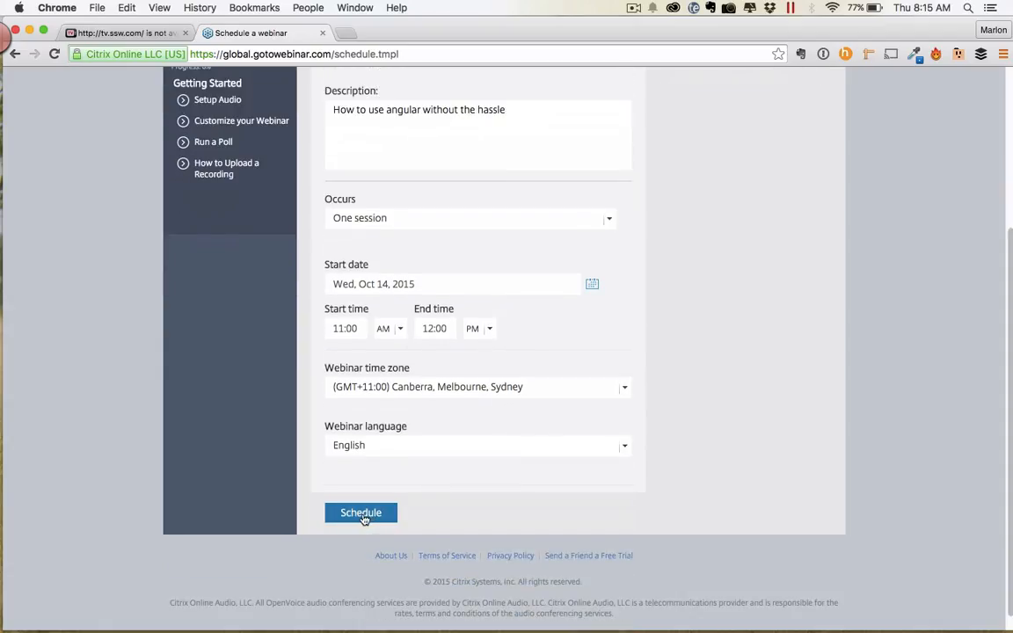
Schedule the webinar and review its Manage Webinar page showing Oct 14, 2015, 11:00 AM–12:00 PM EST.
{"action": "left_click", "coordinate": [360, 514]}
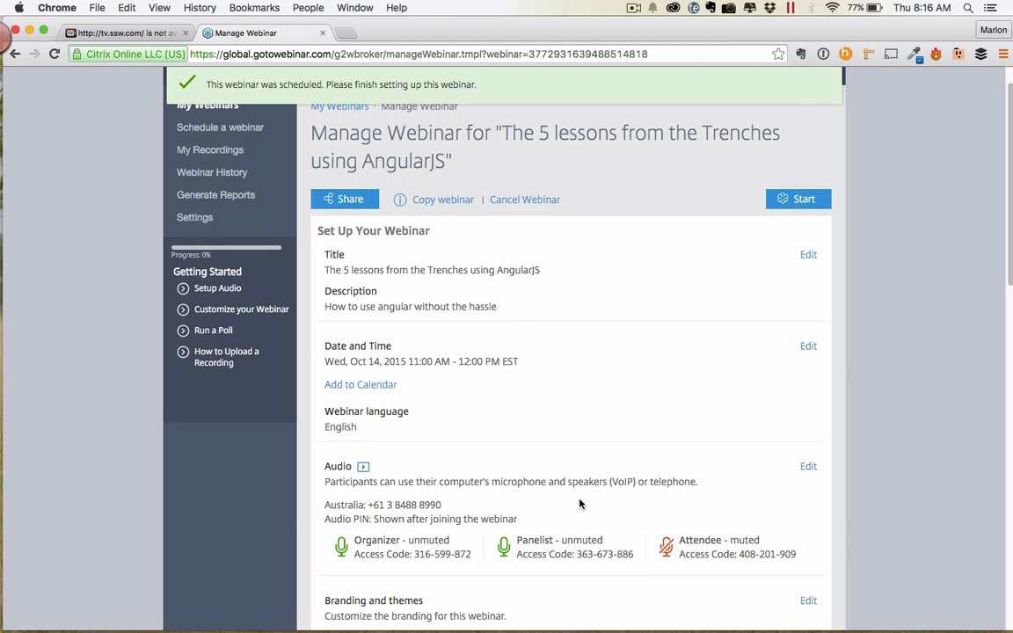
{"action": "scroll", "coordinate": [579, 503], "scroll_direction": "down", "scroll_amount": 5}
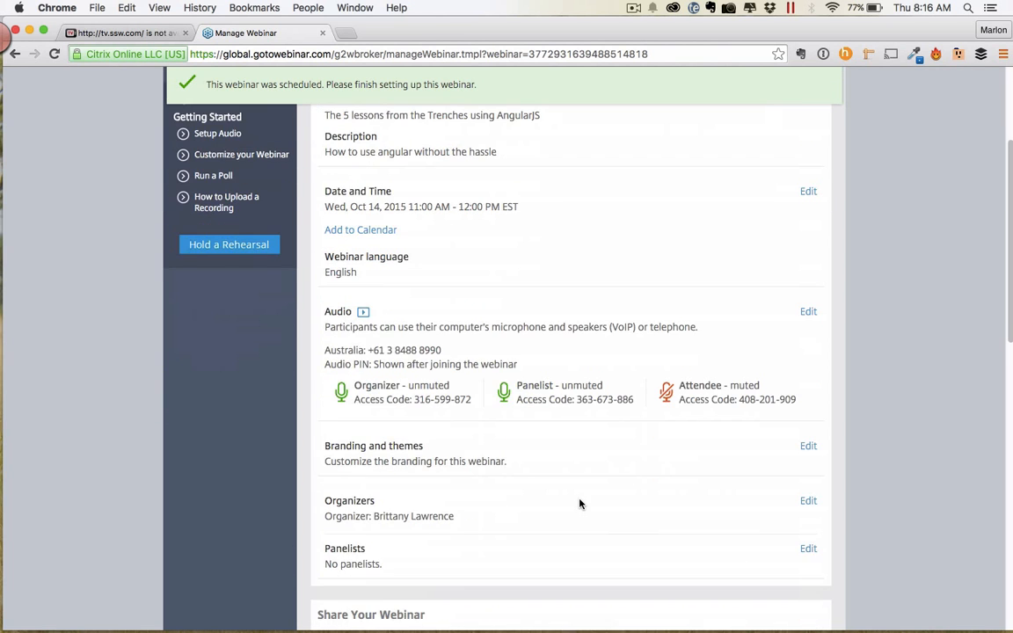
{"action": "scroll", "coordinate": [580, 503], "scroll_direction": "down", "scroll_amount": 4}
{"action": "scroll", "coordinate": [579, 503], "scroll_direction": "up", "scroll_amount": 8}
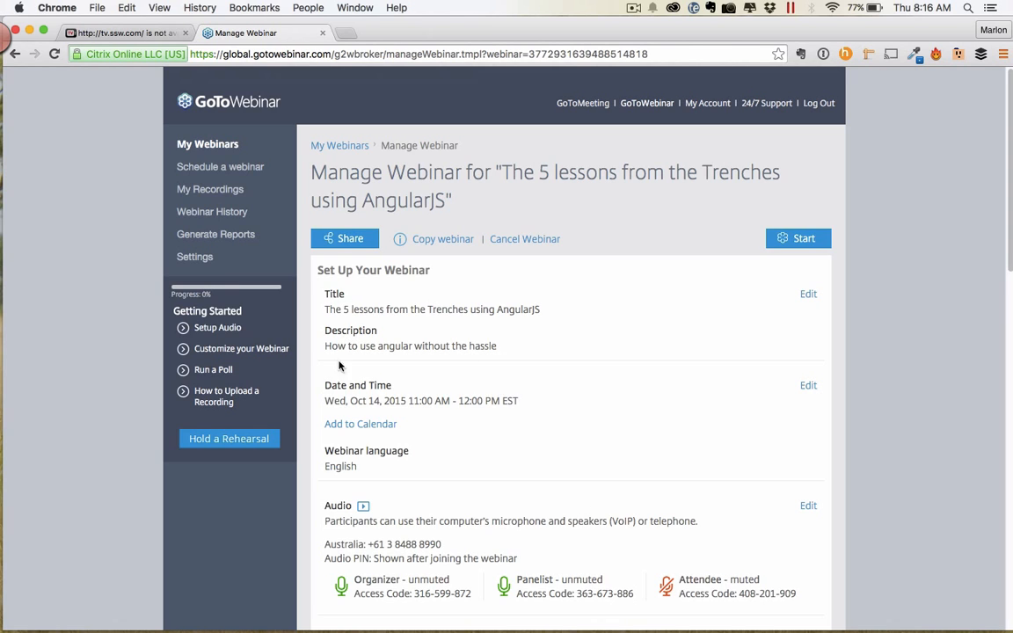
{"action": "scroll", "coordinate": [370, 398], "scroll_direction": "down", "scroll_amount": 5}
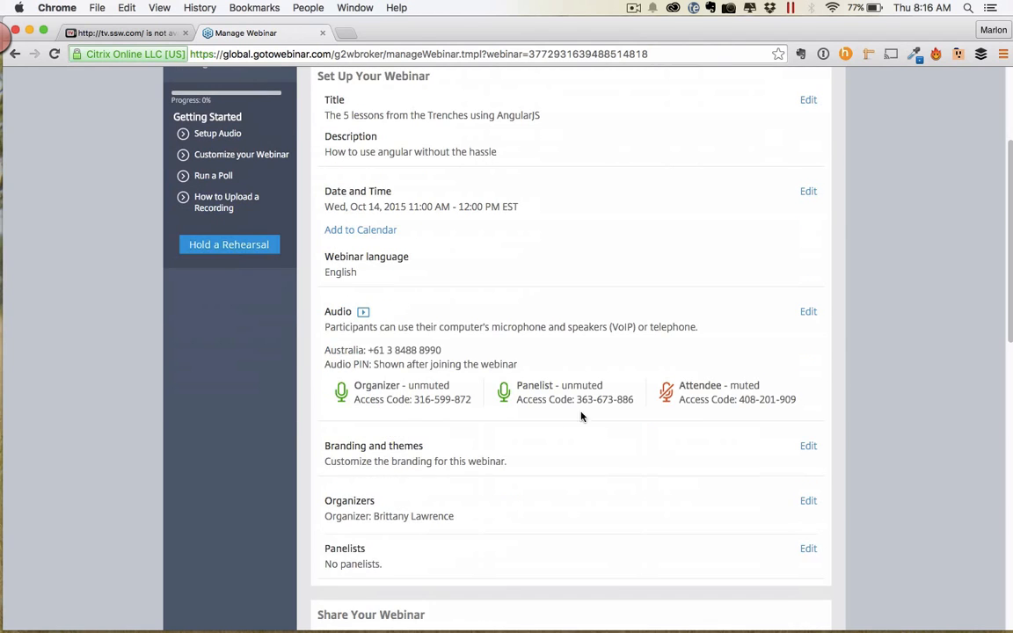
{"action": "scroll", "coordinate": [660, 428], "scroll_direction": "down", "scroll_amount": 1}
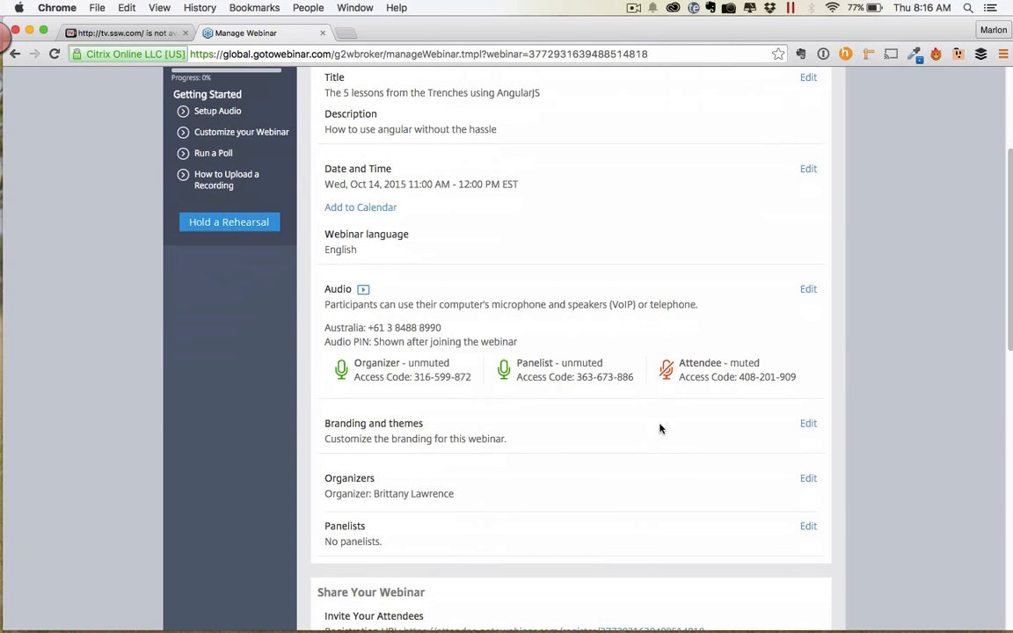
In Branding and themes, preview Ruby, revert the theme to Default, and leave the welcome message blank.
{"action": "left_click", "coordinate": [808, 424]}
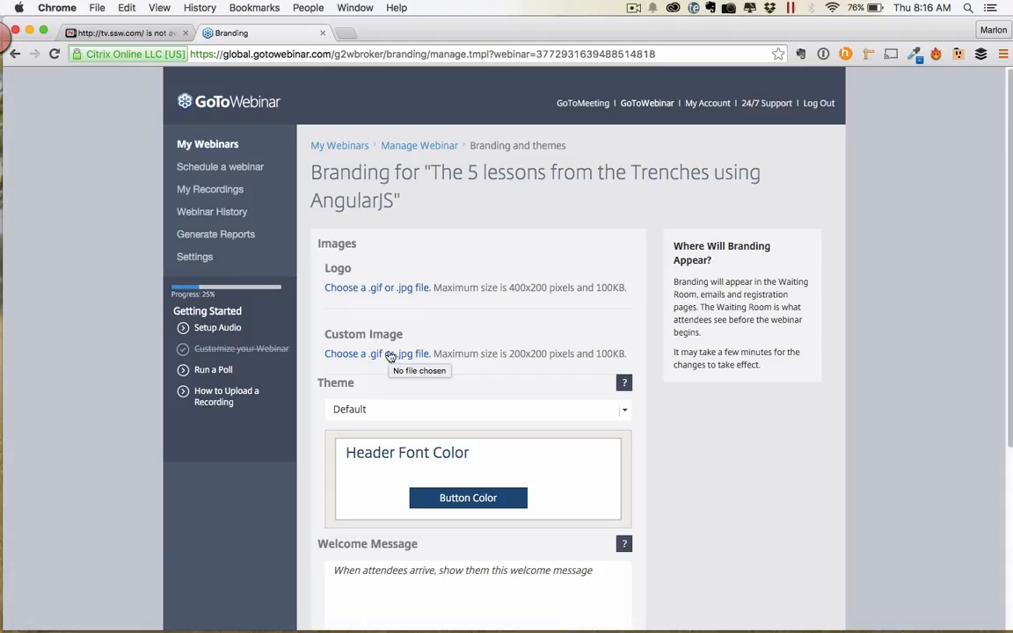
{"action": "left_click", "coordinate": [452, 410]}
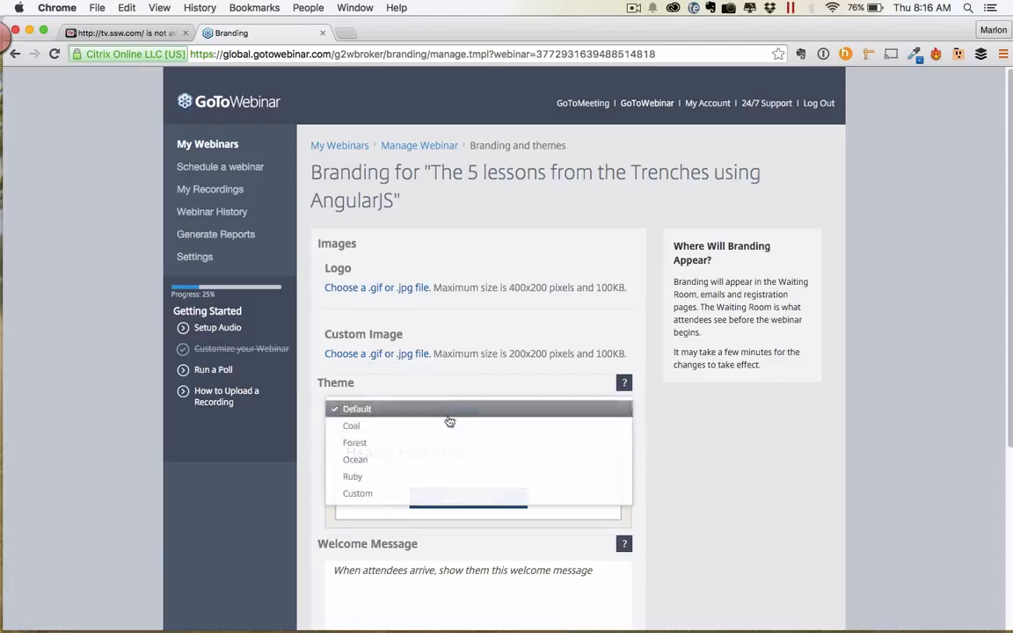
{"action": "left_click", "coordinate": [431, 476]}
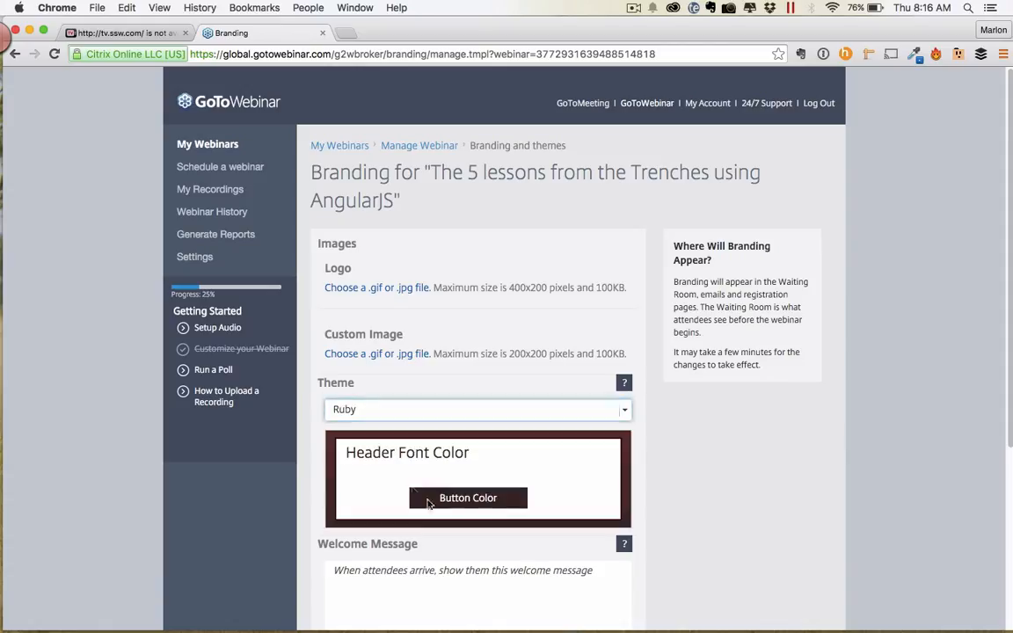
{"action": "left_click", "coordinate": [436, 417]}
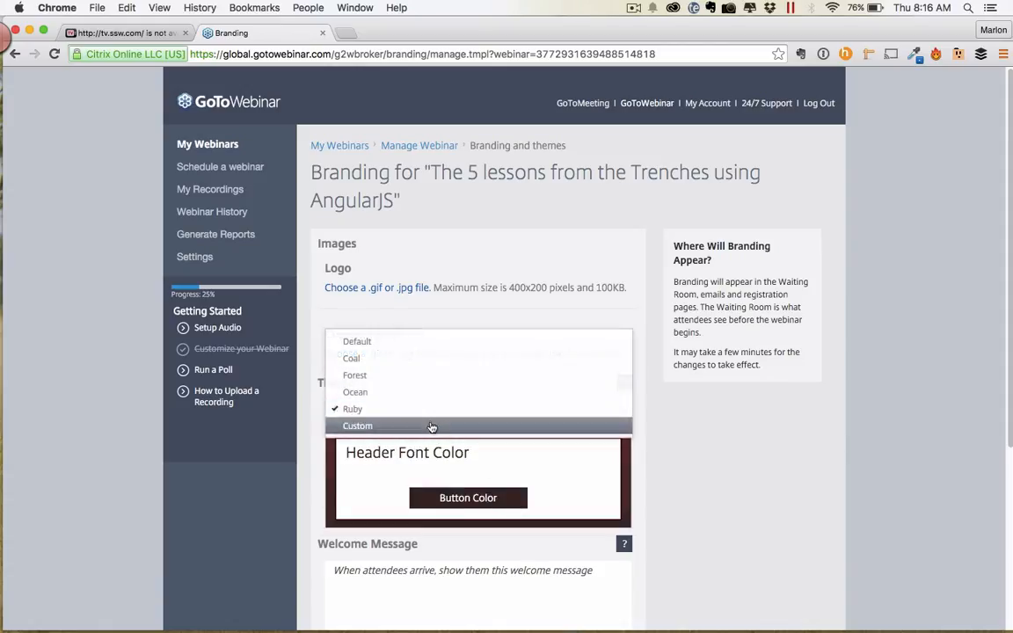
{"action": "left_click", "coordinate": [434, 342]}
{"action": "scroll", "coordinate": [692, 437], "scroll_direction": "down", "scroll_amount": 2}
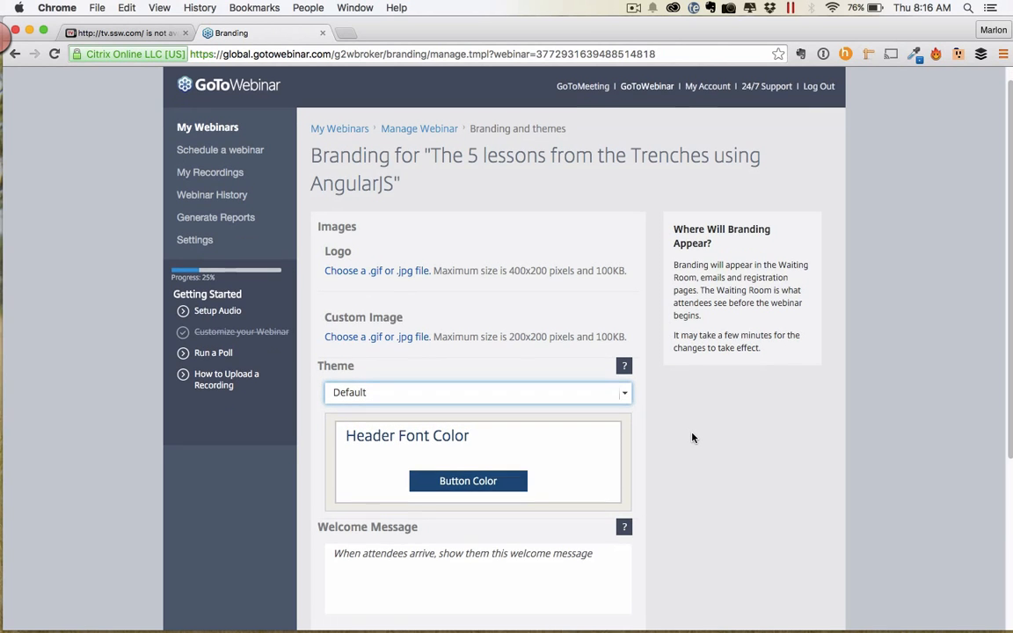
{"action": "scroll", "coordinate": [691, 437], "scroll_direction": "down", "scroll_amount": 5}
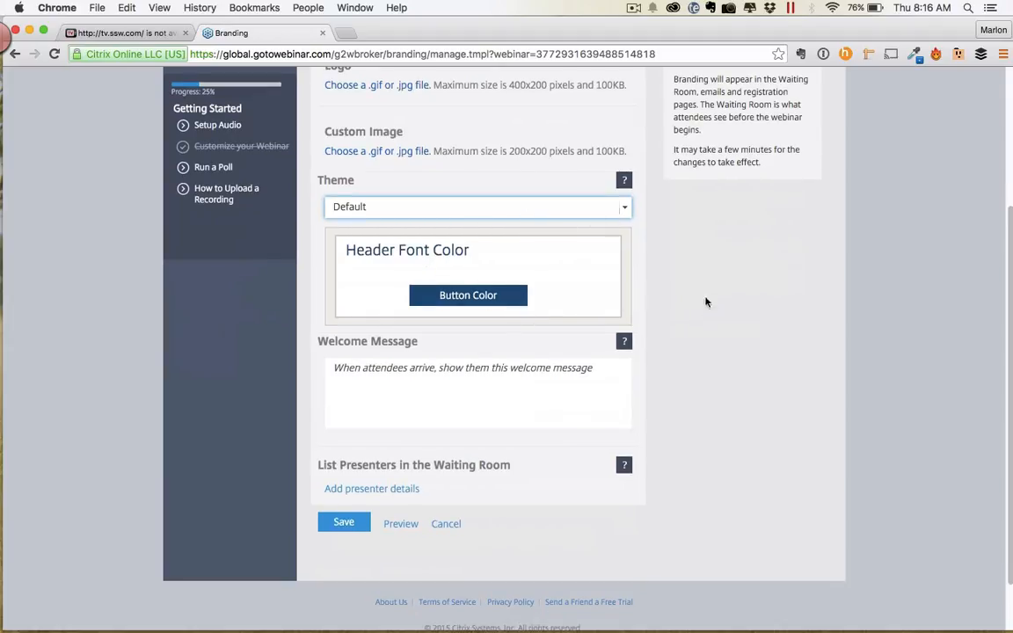
{"action": "left_click", "coordinate": [431, 389]}
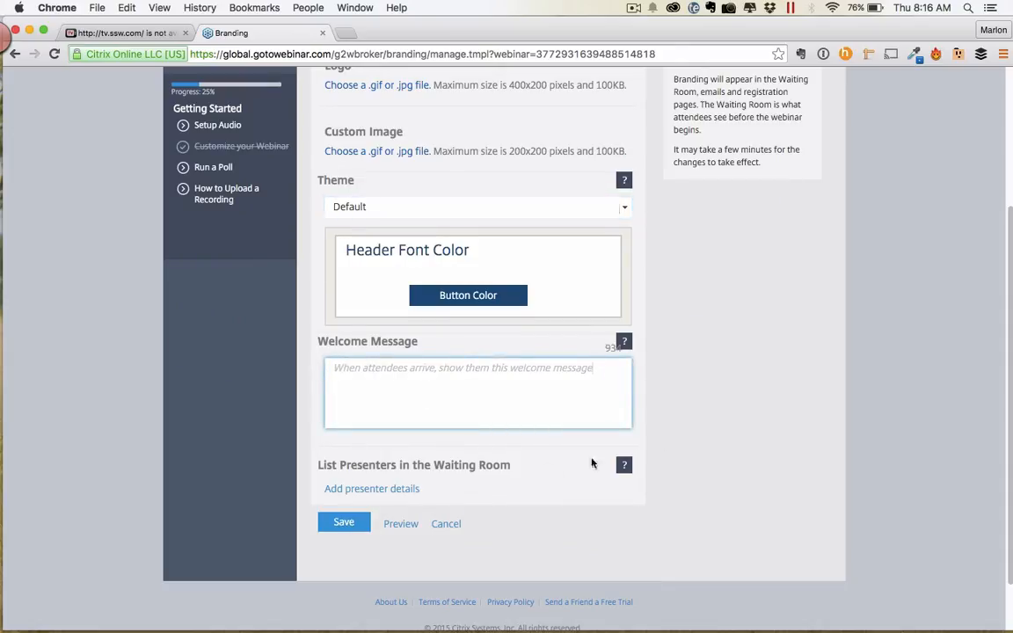
{"action": "left_click", "coordinate": [729, 416]}
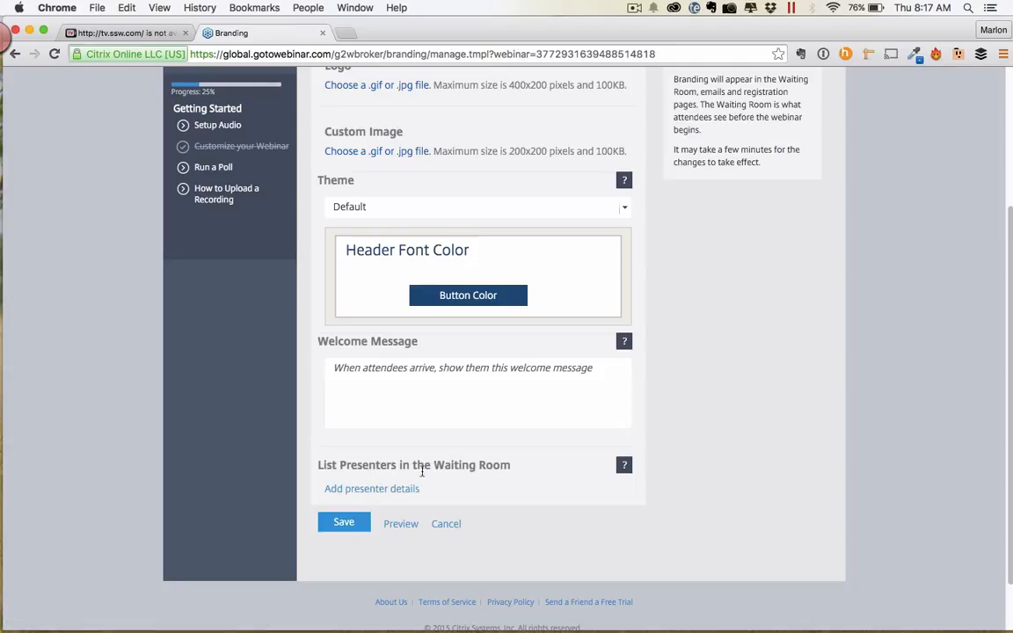
Save the Default-theme branding and go back to the Manage Webinar page.
{"action": "left_click", "coordinate": [342, 526]}
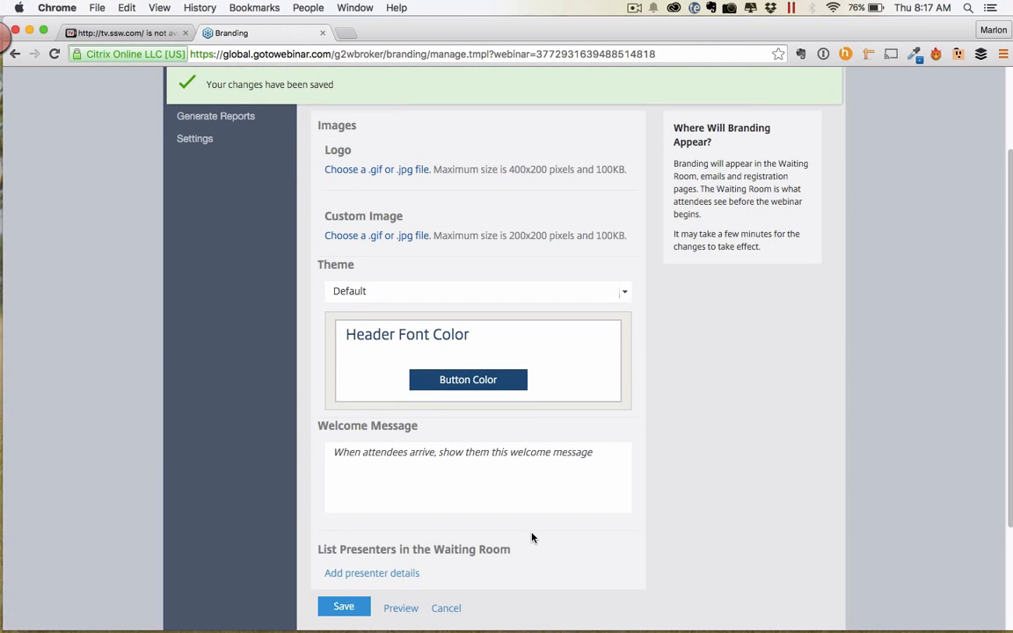
{"action": "scroll", "coordinate": [531, 537], "scroll_direction": "up", "scroll_amount": 3}
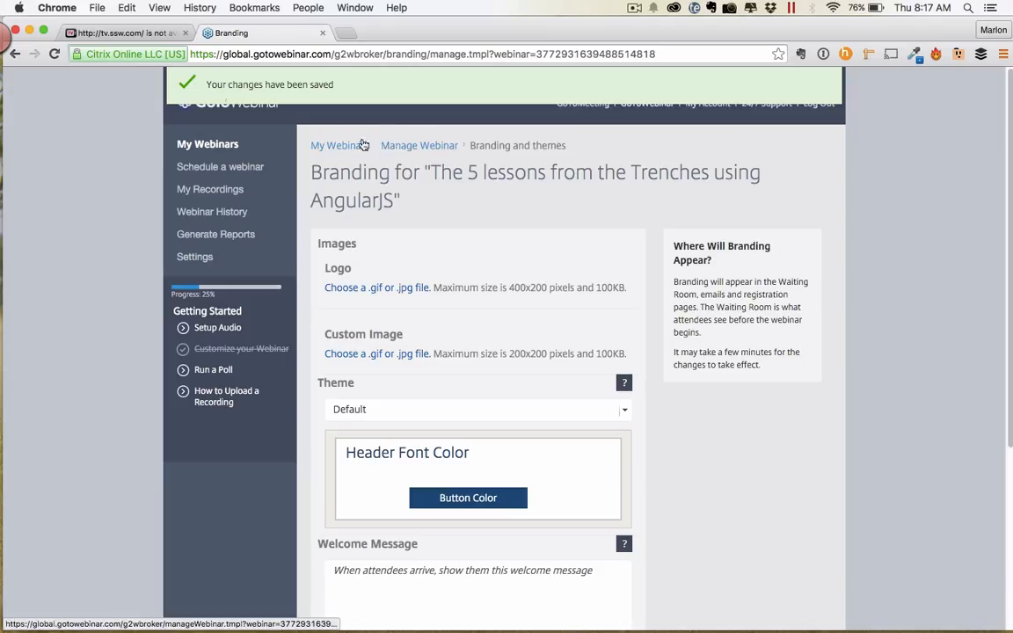
{"action": "left_click", "coordinate": [15, 55]}
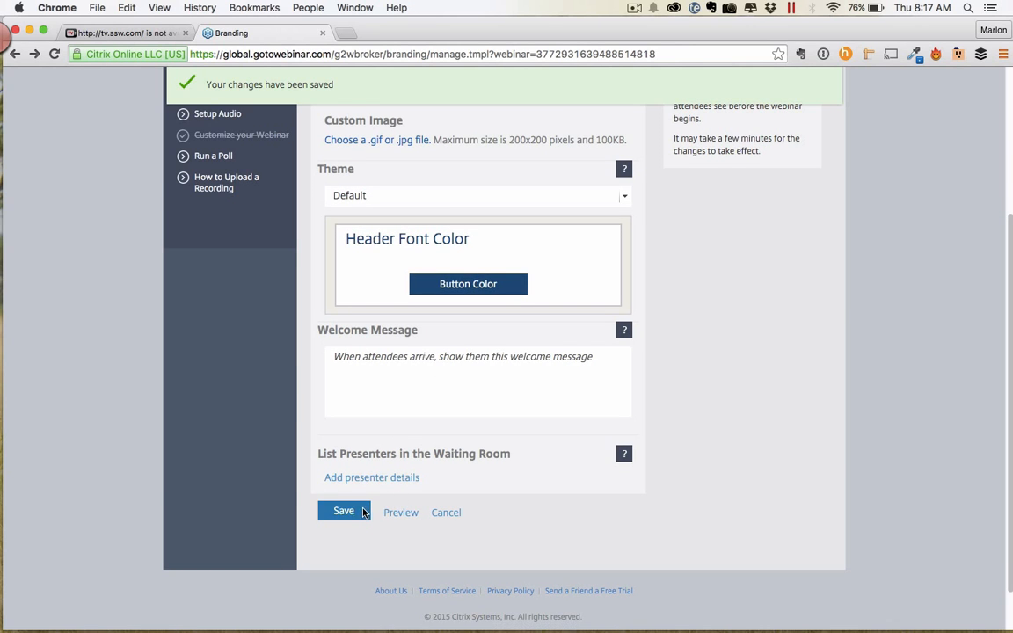
{"action": "mouse_move", "coordinate": [23, 64]}
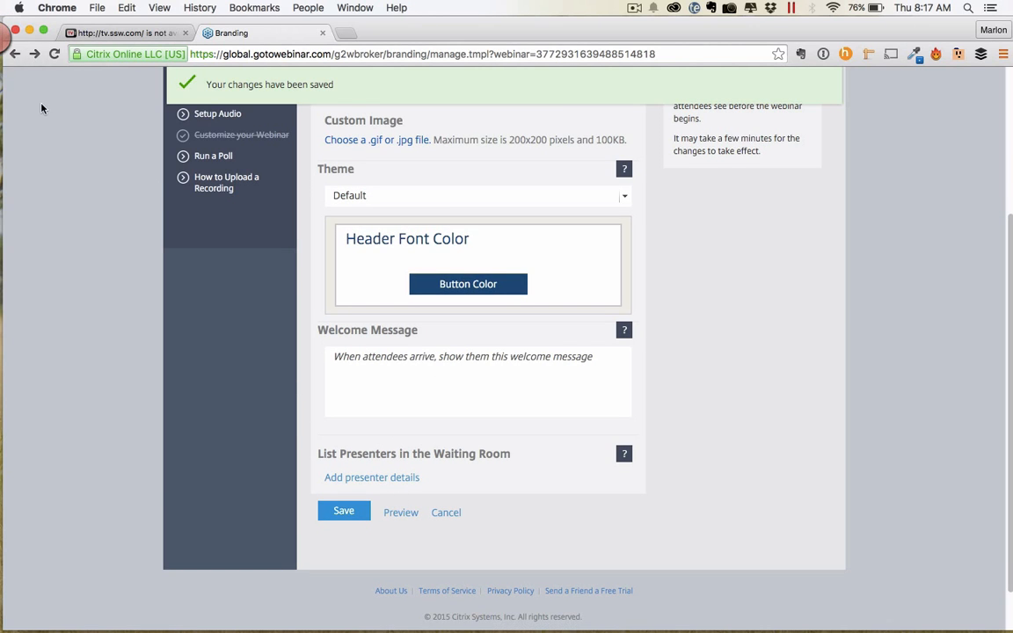
{"action": "left_click", "coordinate": [15, 54]}
{"action": "scroll", "coordinate": [525, 301], "scroll_direction": "down", "scroll_amount": 2}
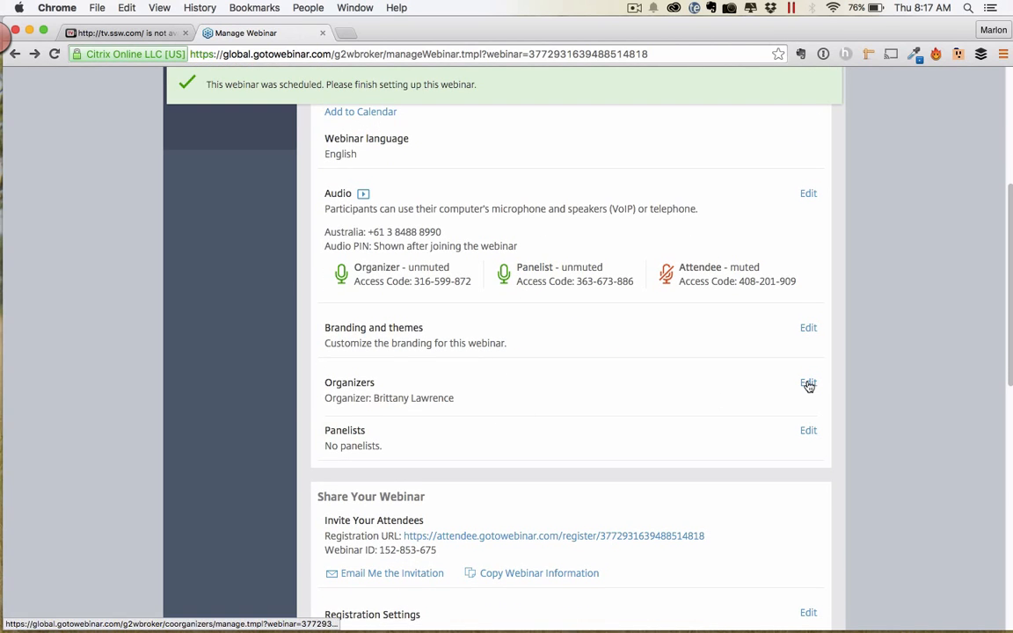
{"action": "left_click", "coordinate": [808, 384]}
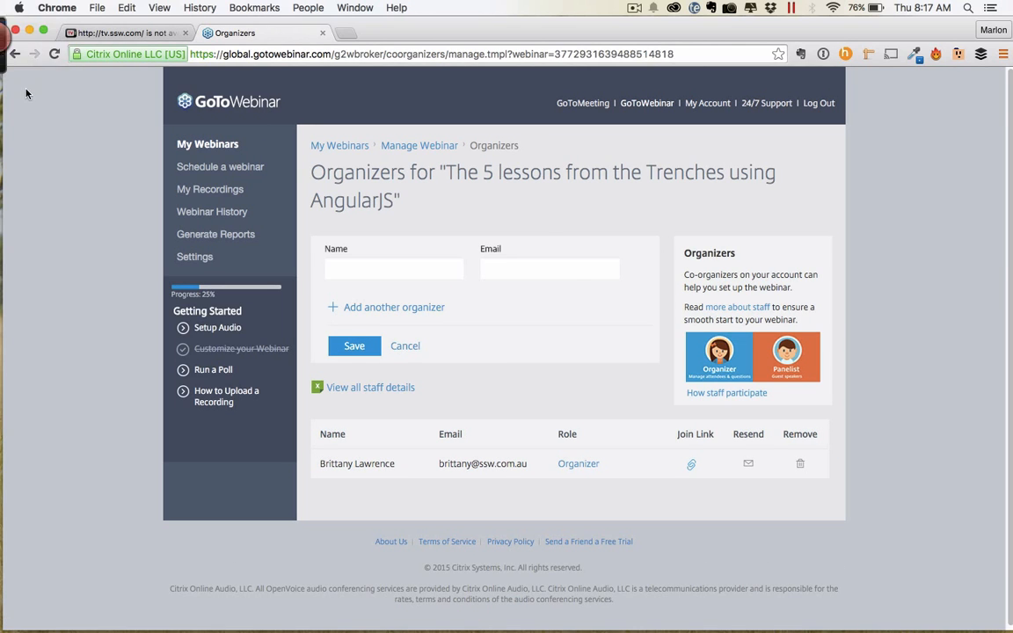
{"action": "left_click", "coordinate": [15, 54]}
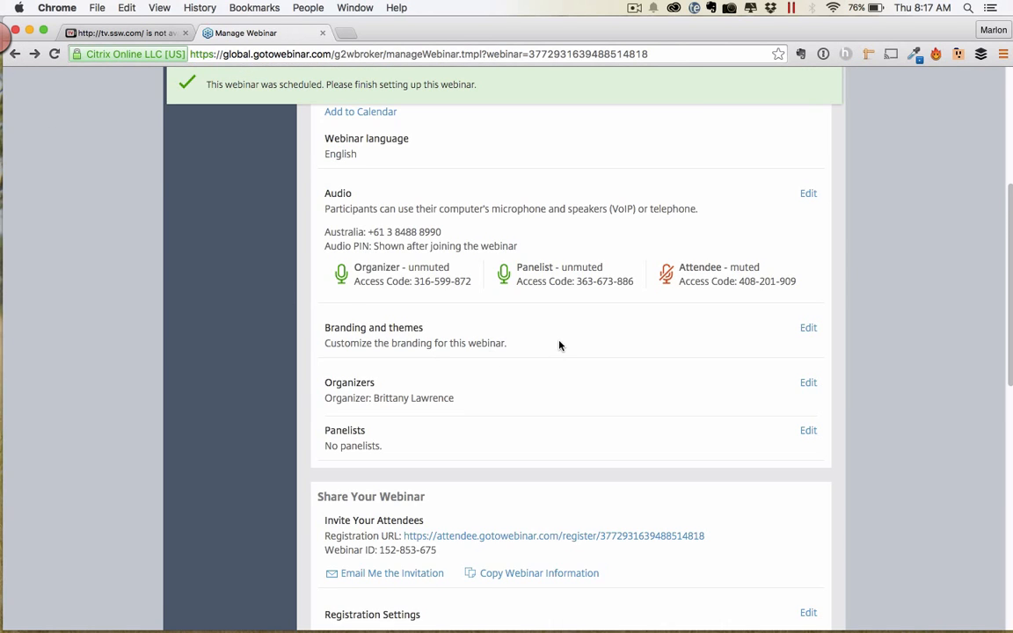
{"action": "scroll", "coordinate": [558, 343], "scroll_direction": "down", "scroll_amount": 3}
{"action": "scroll", "coordinate": [559, 342], "scroll_direction": "down", "scroll_amount": 2}
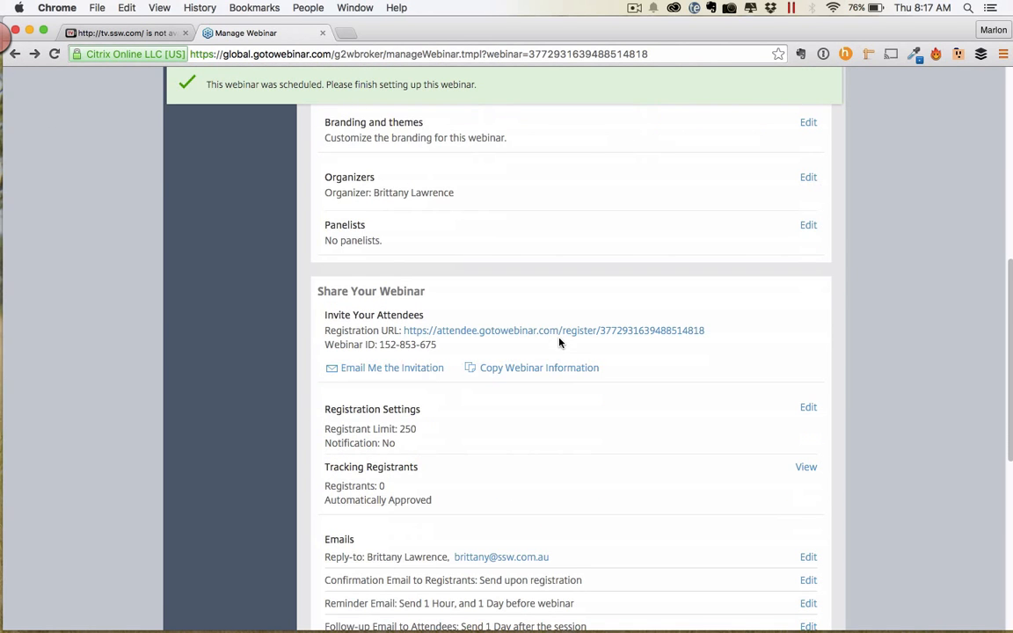
Copy the webinar's Registration URL and load it in a new browser tab.
{"action": "left_click_drag", "start_coordinate": [716, 328], "coordinate": [404, 336]}
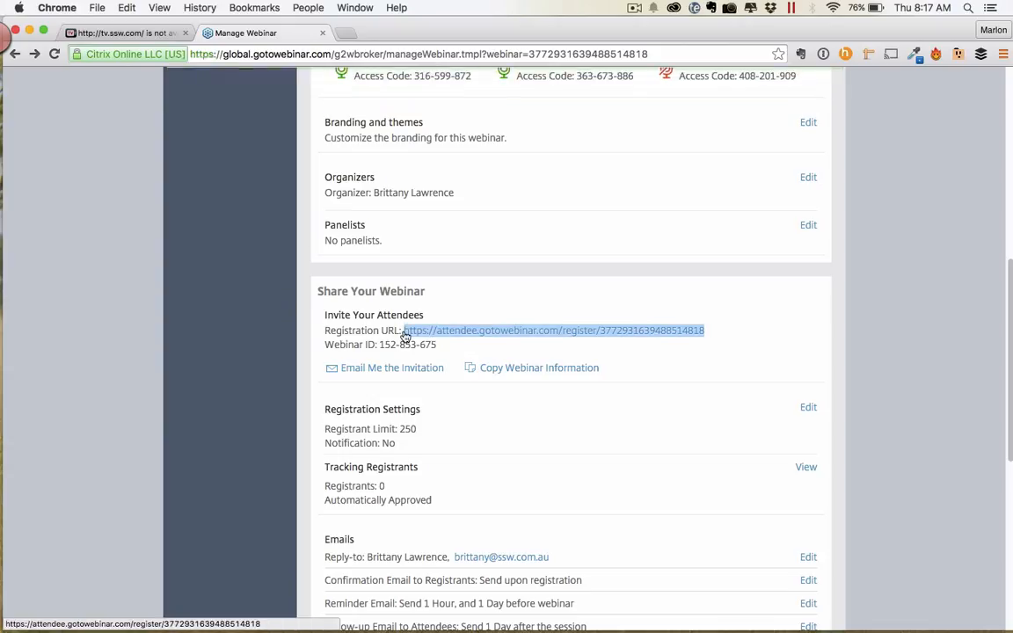
{"action": "key", "text": "super+c"}
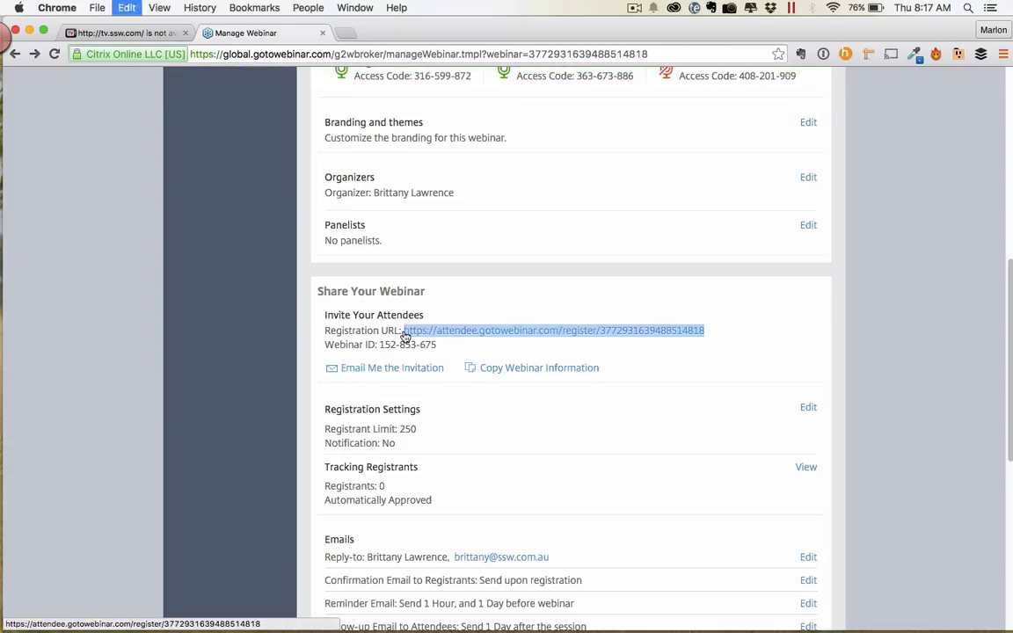
{"action": "left_click", "coordinate": [345, 33]}
{"action": "key", "text": "super+v"}
{"action": "key", "text": "Return"}
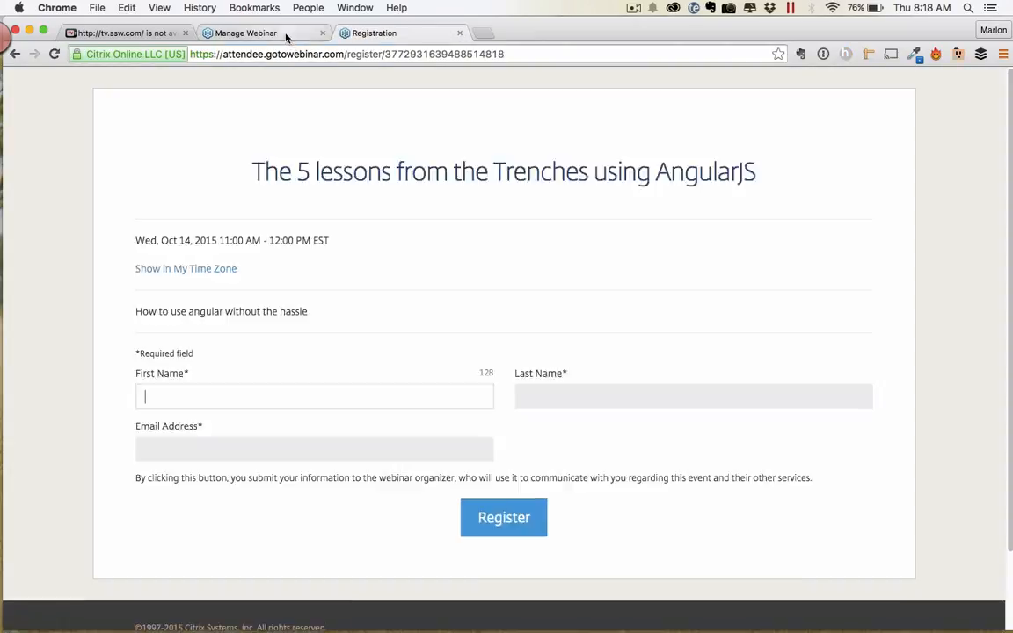
{"action": "scroll", "coordinate": [584, 311], "scroll_direction": "down", "scroll_amount": 3}
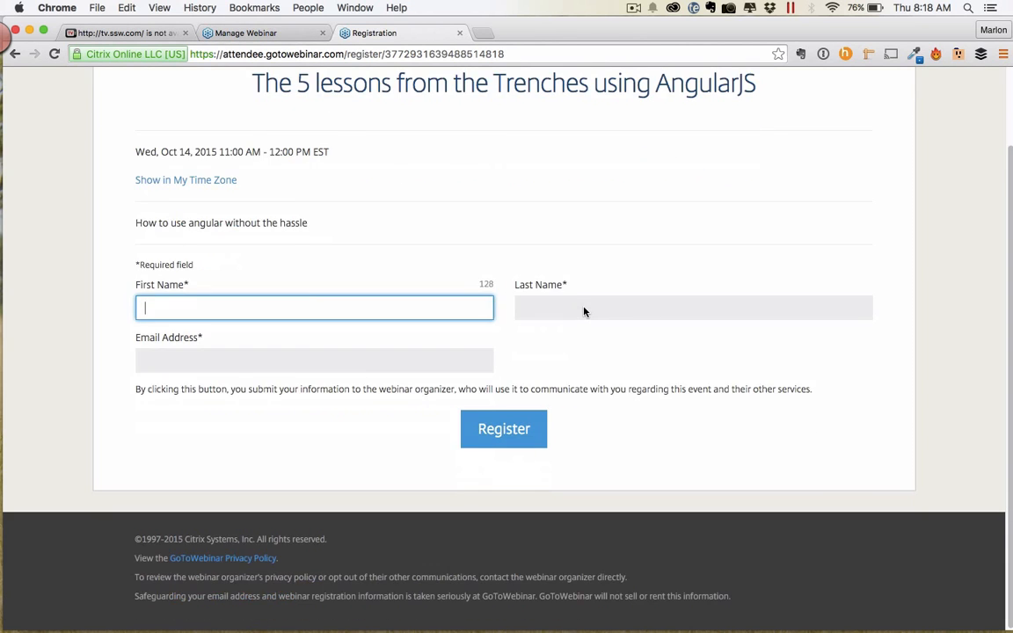
{"action": "scroll", "coordinate": [584, 311], "scroll_direction": "up", "scroll_amount": 3}
Load firebootcamp.com/webinar in a new tab, preview its Claim My Spot form, then return to registration.
{"action": "left_click", "coordinate": [483, 33]}
{"action": "type", "text": "fire"}
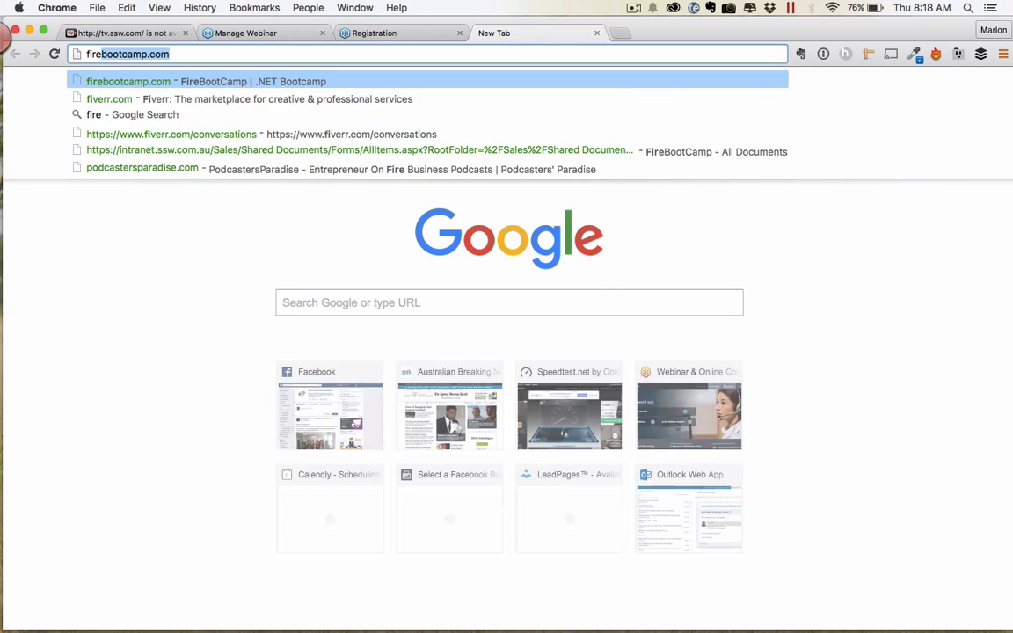
{"action": "type", "text": "bootcamp.com/webin"}
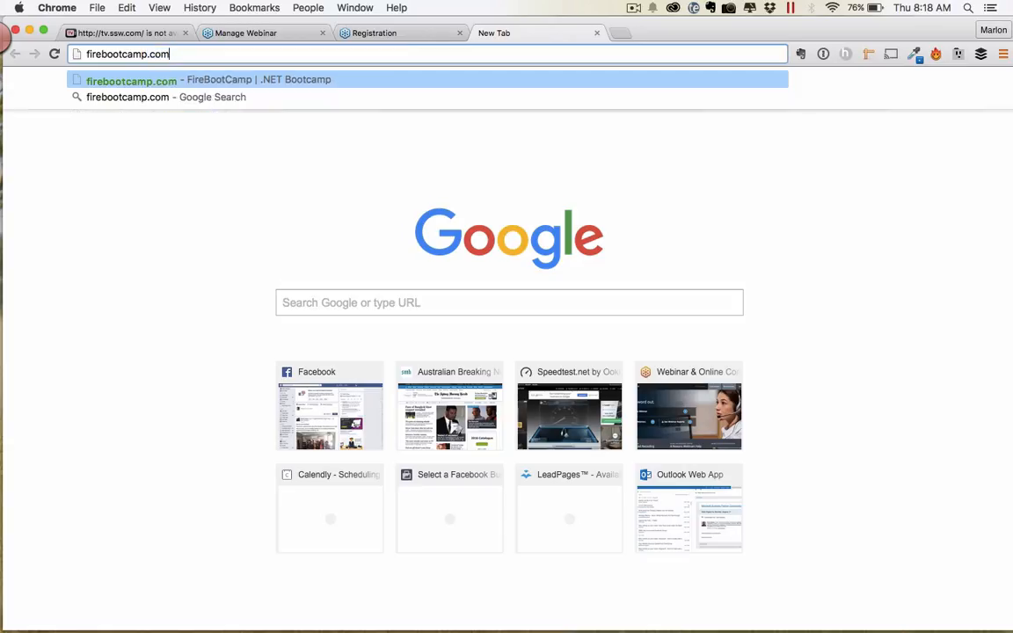
{"action": "type", "text": "ar"}
{"action": "key", "text": "Return"}
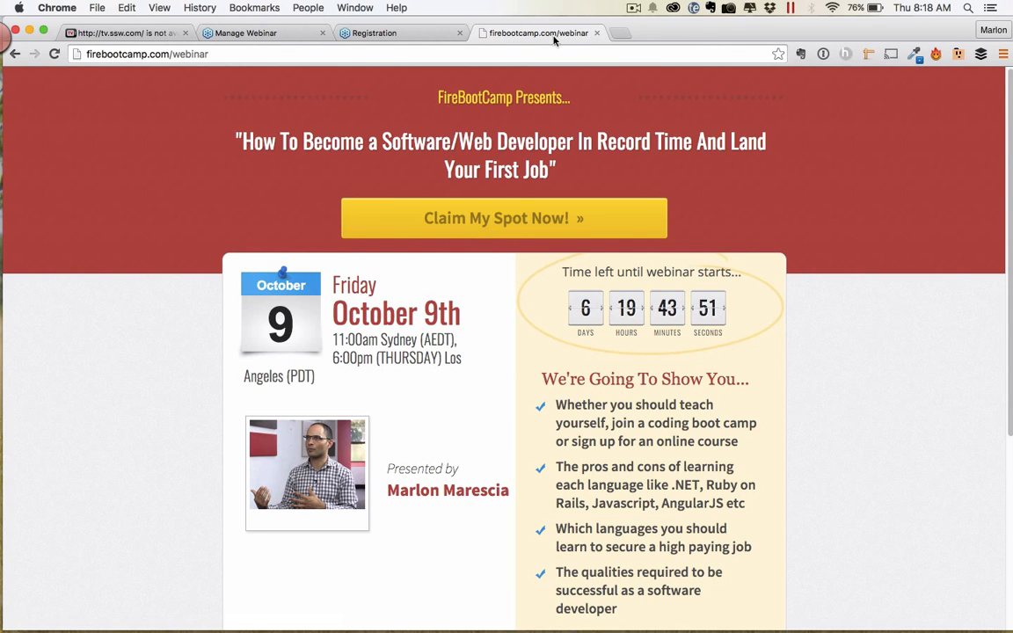
{"action": "left_click", "coordinate": [531, 221]}
{"action": "left_click", "coordinate": [452, 211]}
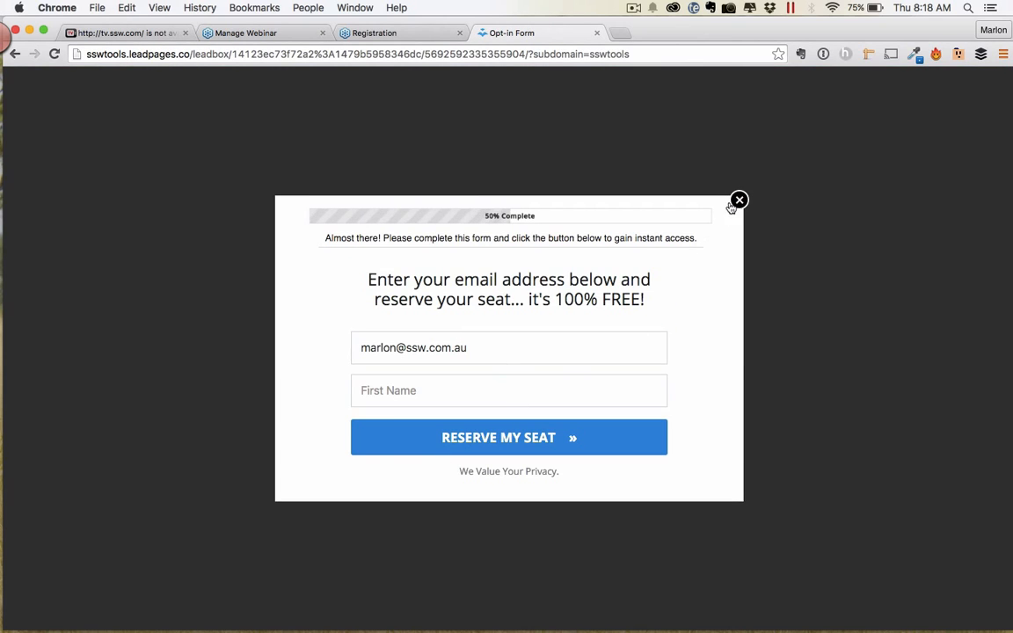
{"action": "left_click", "coordinate": [739, 200]}
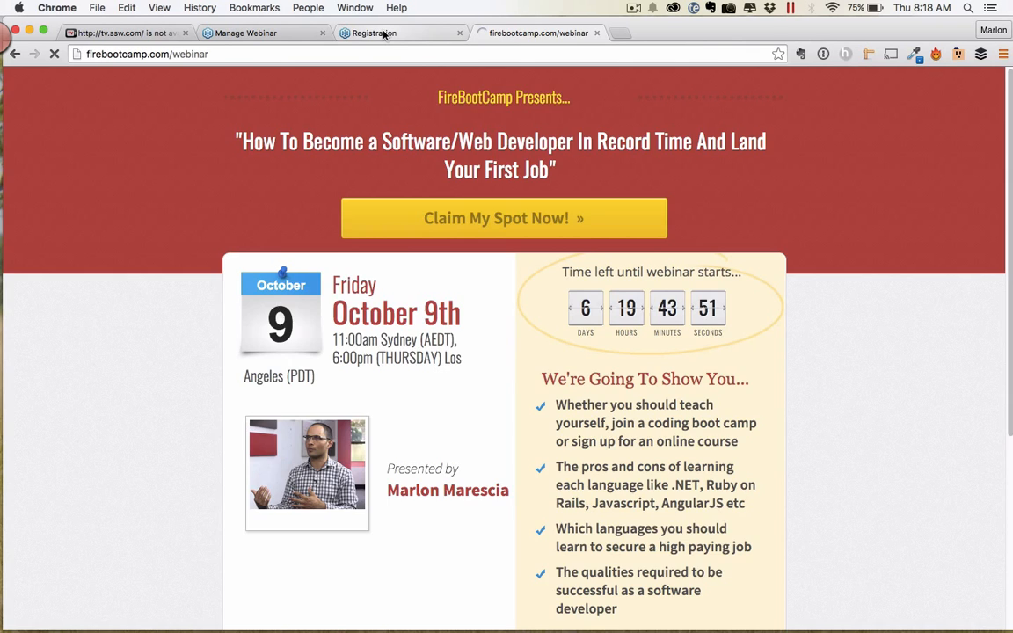
{"action": "left_click", "coordinate": [384, 34]}
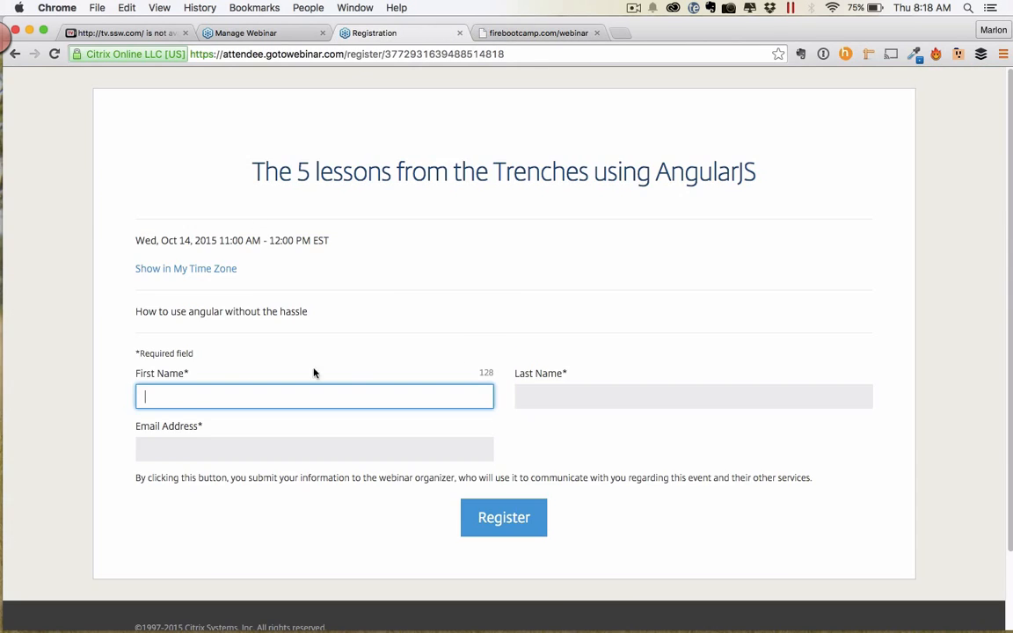
Switch to the Manage Webinar tab and scroll to the Emails section with its 1-hour and 1-day reminders.
{"action": "left_click", "coordinate": [236, 35]}
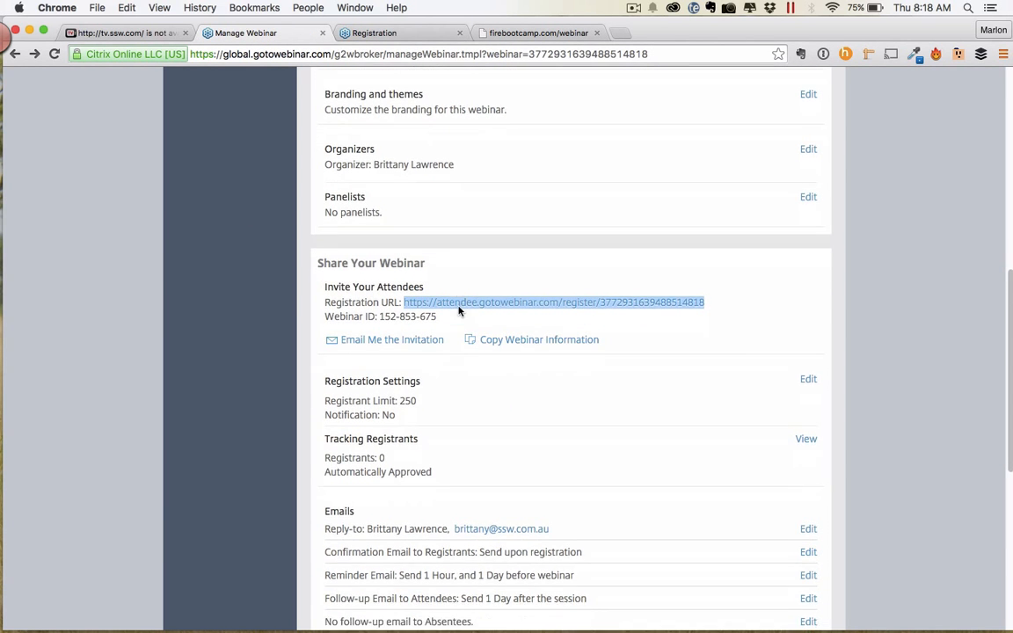
{"action": "scroll", "coordinate": [456, 311], "scroll_direction": "down", "scroll_amount": 3}
{"action": "scroll", "coordinate": [454, 311], "scroll_direction": "down", "scroll_amount": 7}
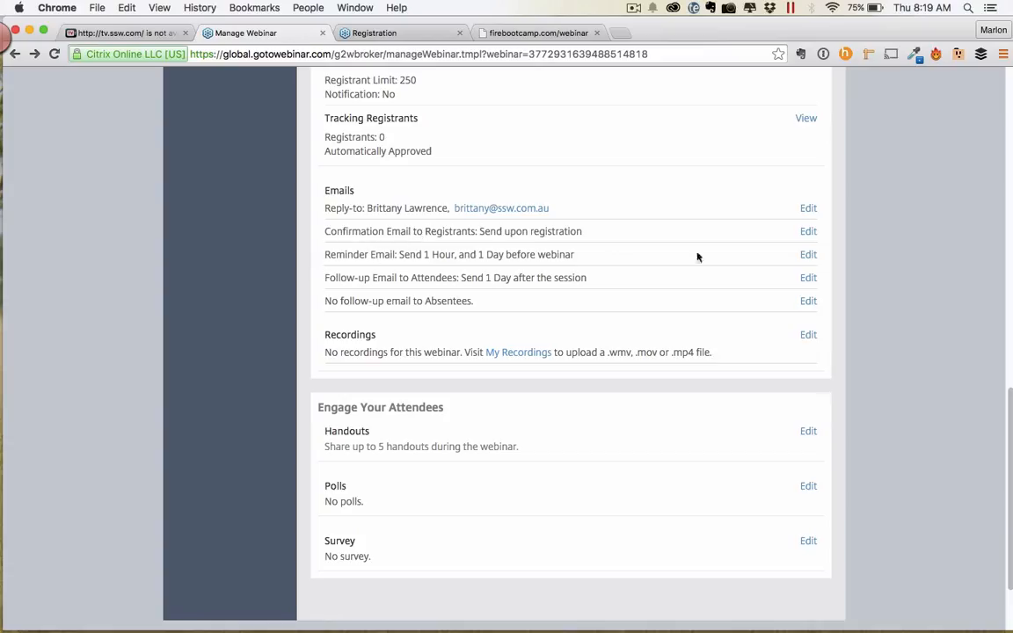
Enable a third reminder email at 3 Hours before, alongside 1 hour and 1 day, and save.
{"action": "left_click", "coordinate": [807, 255]}
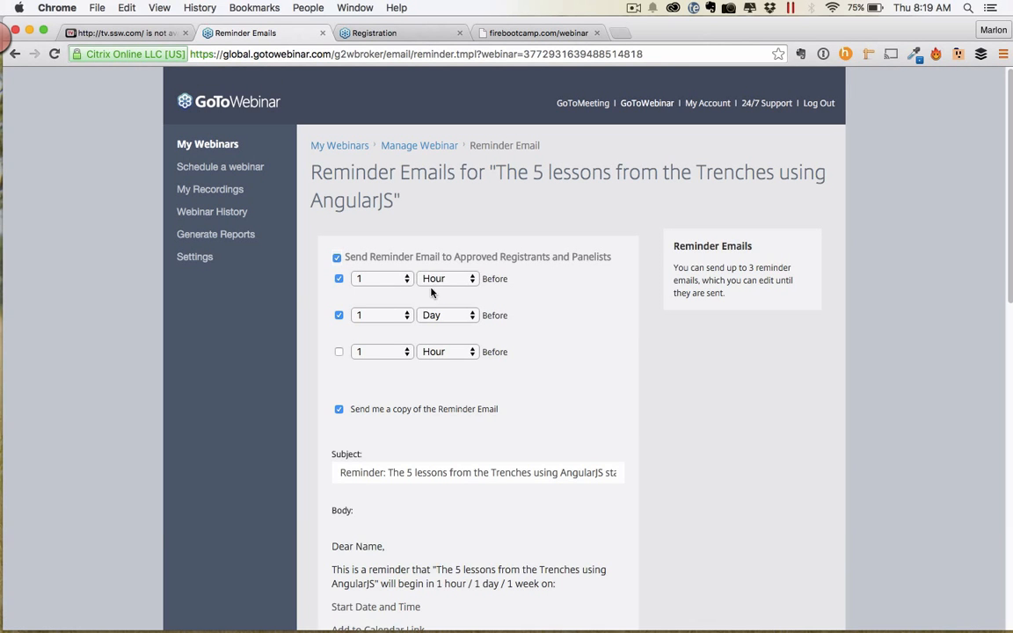
{"action": "left_click", "coordinate": [376, 355]}
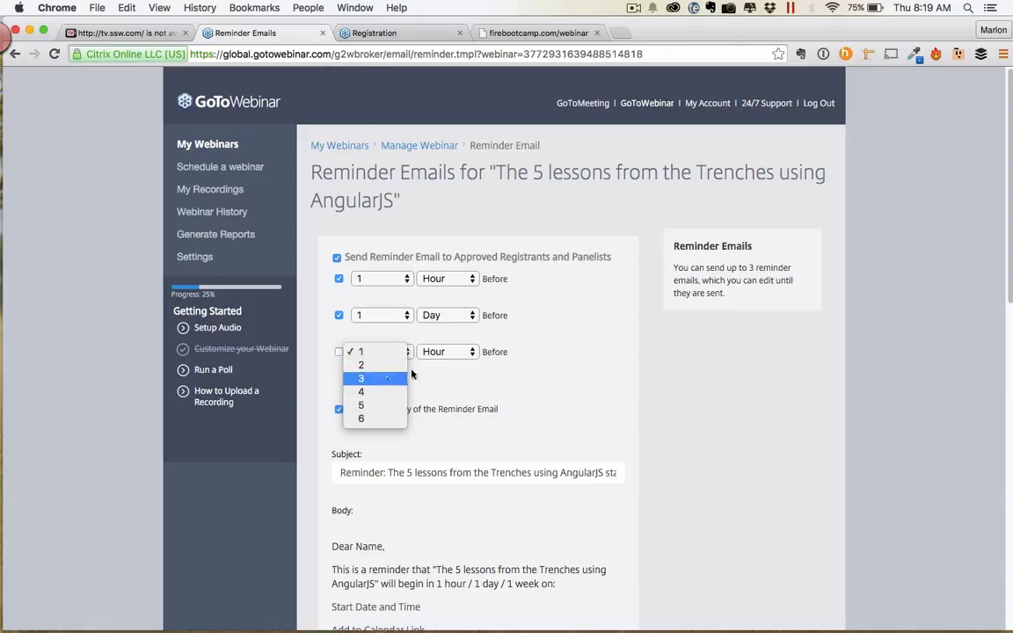
{"action": "left_click", "coordinate": [364, 377]}
{"action": "left_click", "coordinate": [457, 354]}
{"action": "left_click", "coordinate": [436, 351]}
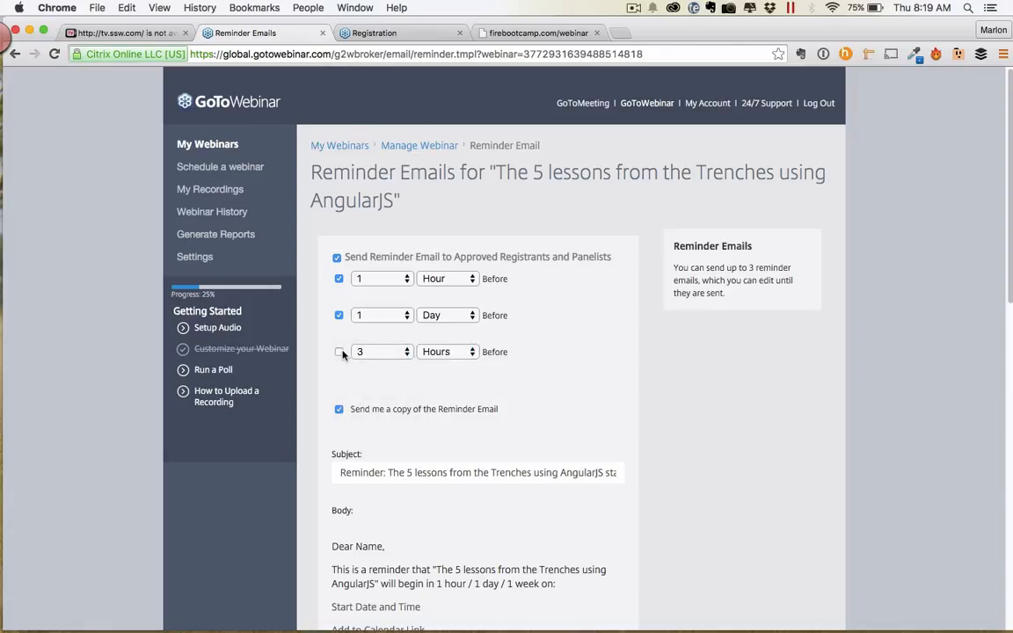
{"action": "left_click", "coordinate": [340, 352]}
{"action": "scroll", "coordinate": [651, 361], "scroll_direction": "down", "scroll_amount": 1}
{"action": "scroll", "coordinate": [655, 346], "scroll_direction": "down", "scroll_amount": 10}
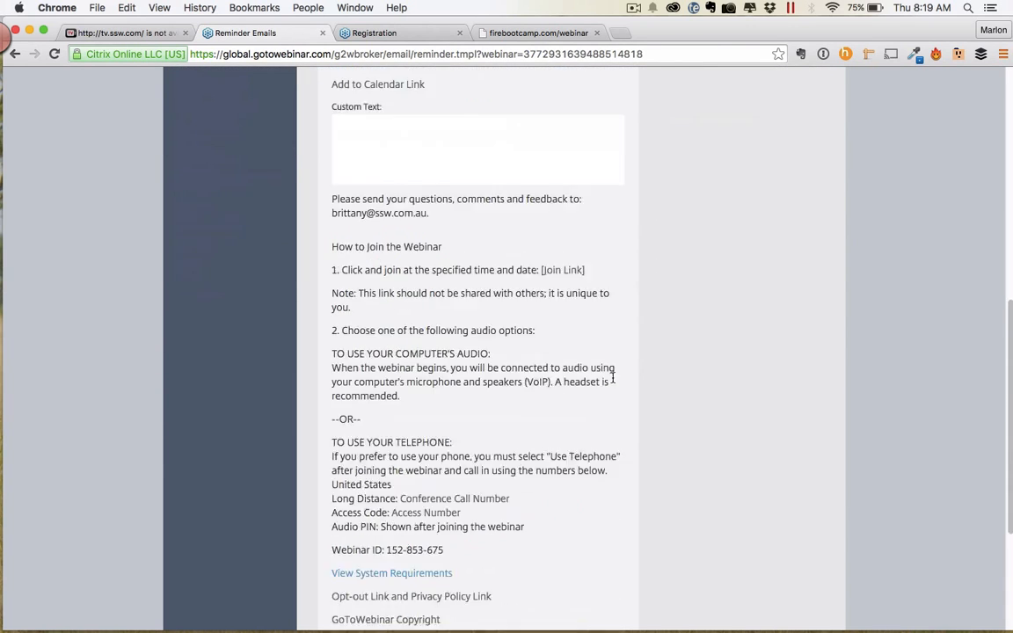
{"action": "left_click", "coordinate": [351, 449]}
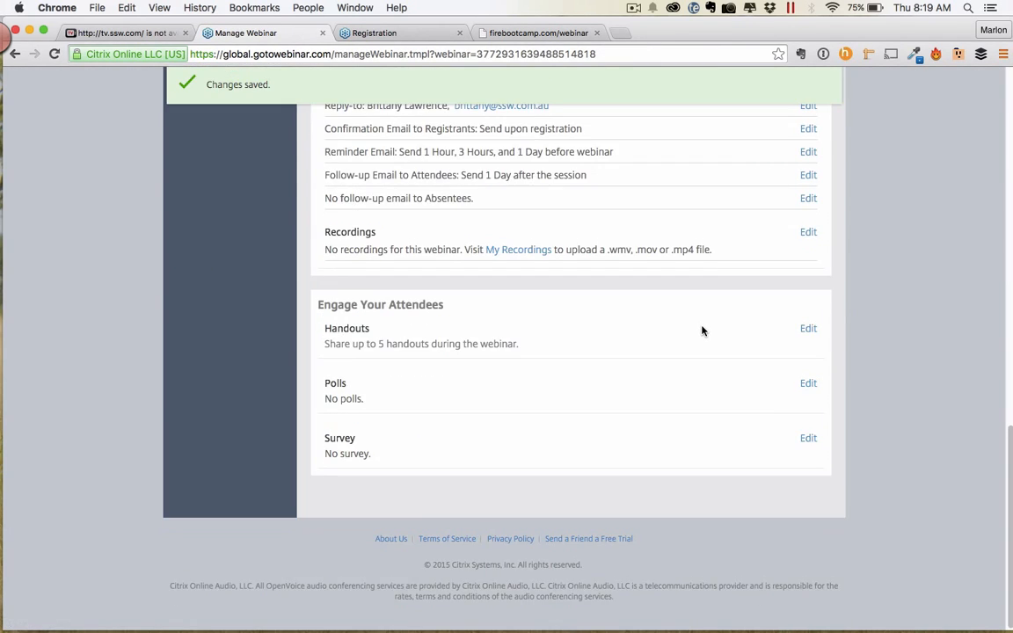
{"action": "scroll", "coordinate": [703, 330], "scroll_direction": "up", "scroll_amount": 1}
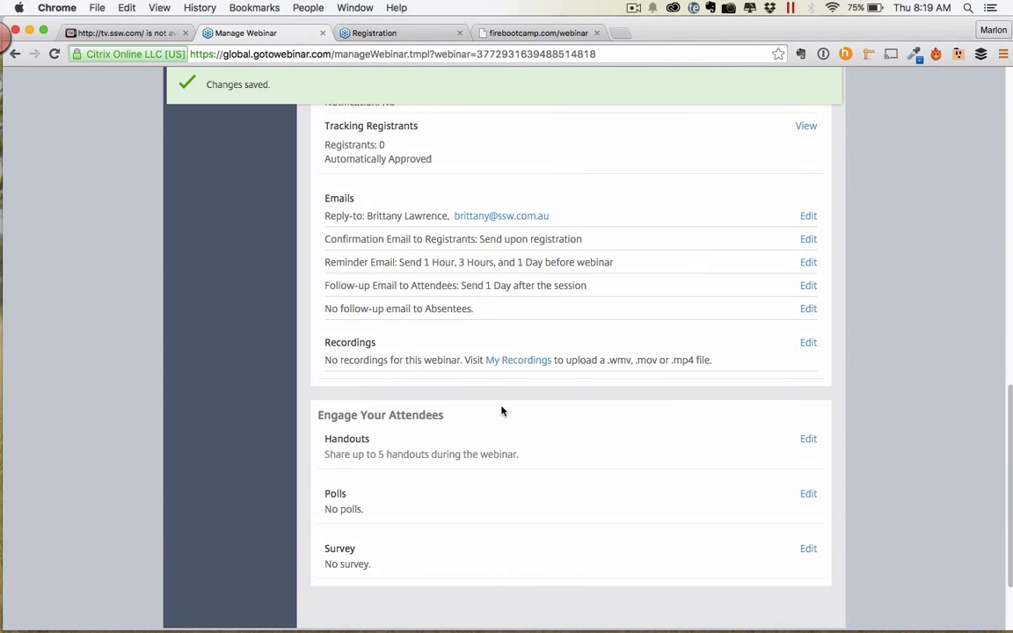
{"action": "scroll", "coordinate": [487, 422], "scroll_direction": "up", "scroll_amount": 10}
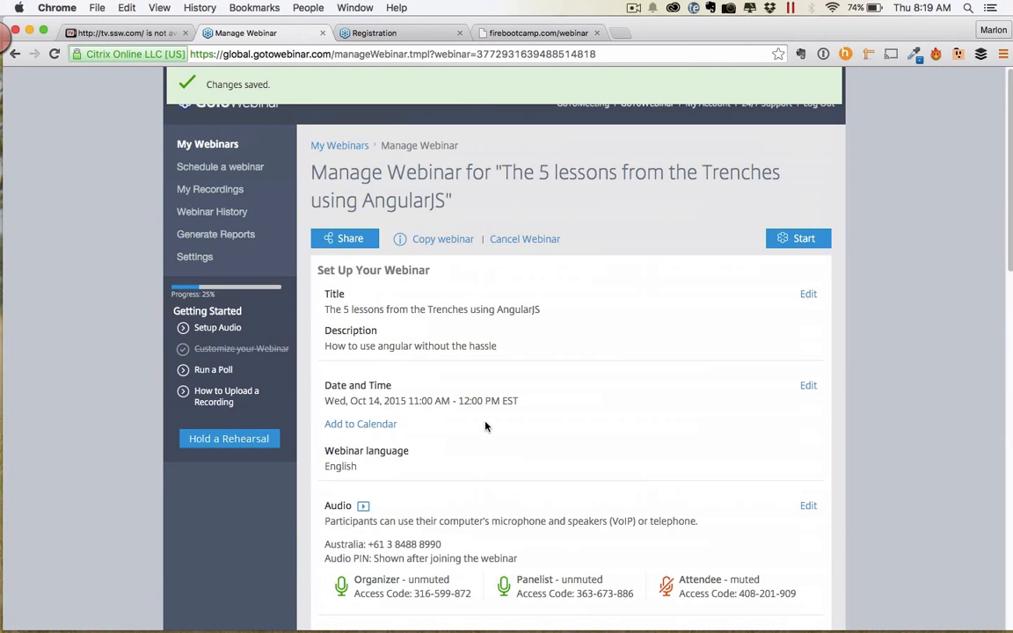